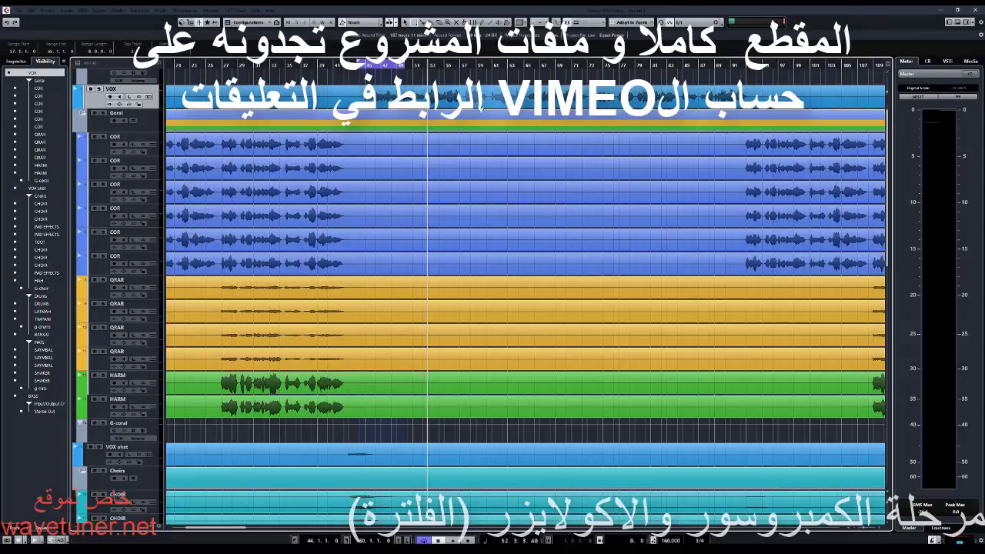
Loop playback over bars 57 to 65 and load the Standard Compressor in the VOX track's channel strip.
key("shift+g")
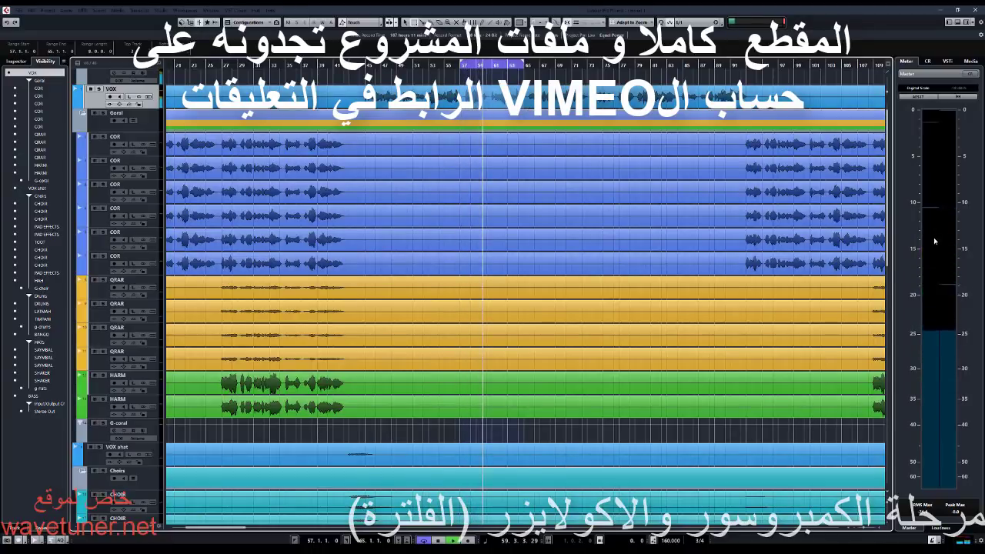
left_click(159, 105)
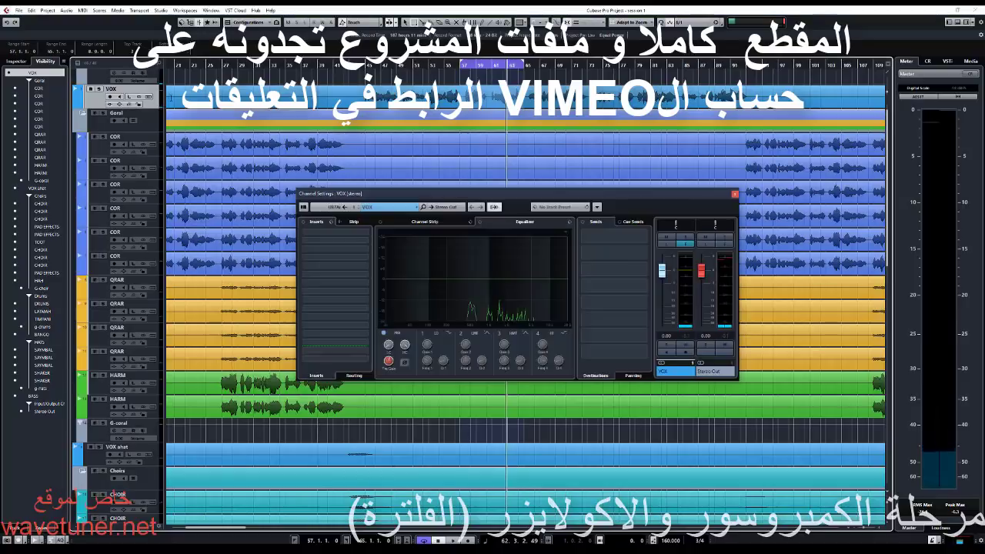
left_click(423, 223)
left_click(449, 237)
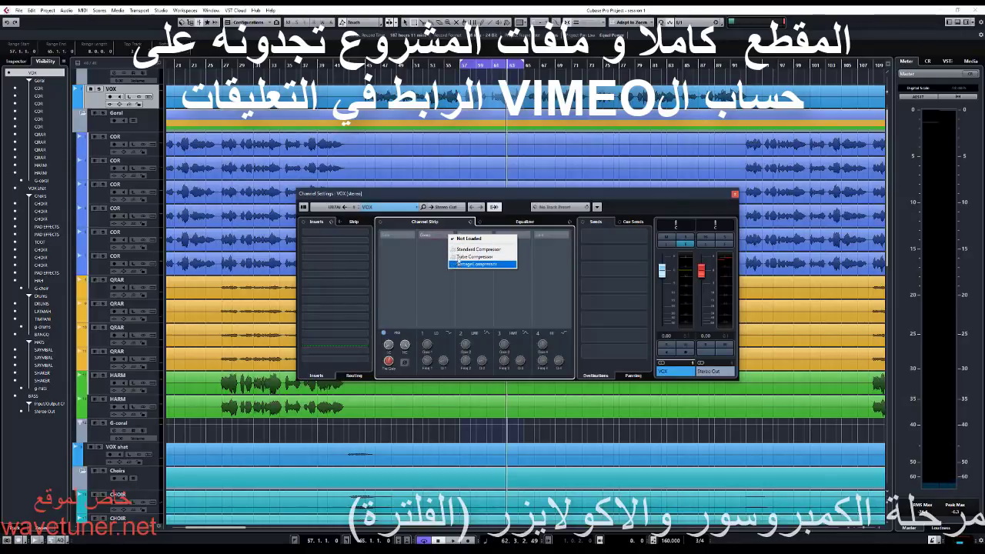
left_click(458, 250)
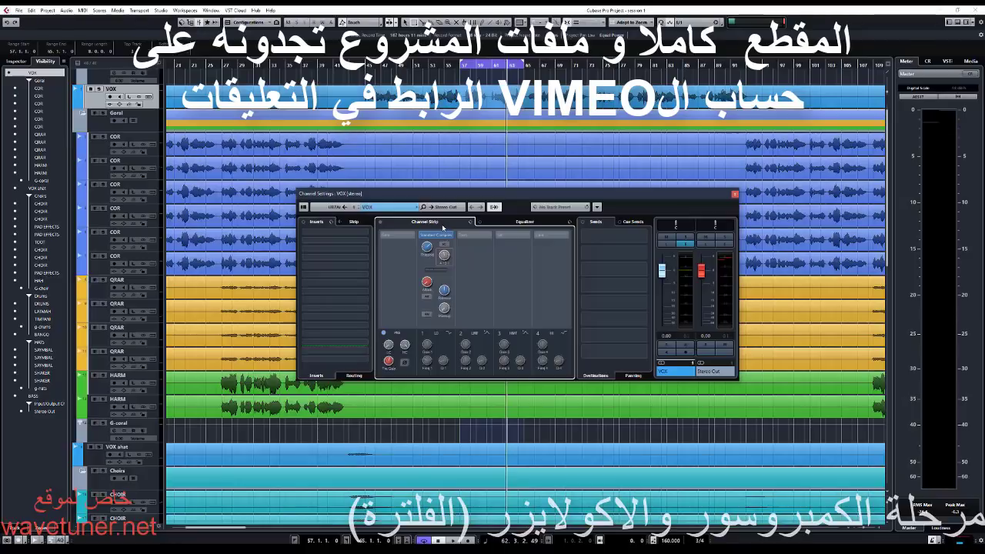
Play the looped vocal section and toggle the compressor's bypass repeatedly to compare the processed and unprocessed sound.
key("h")
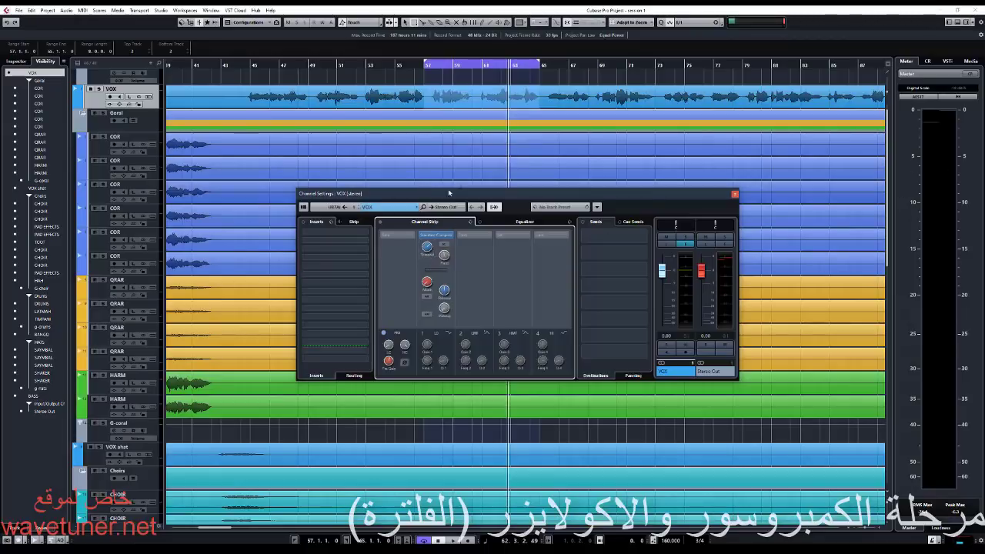
key("space")
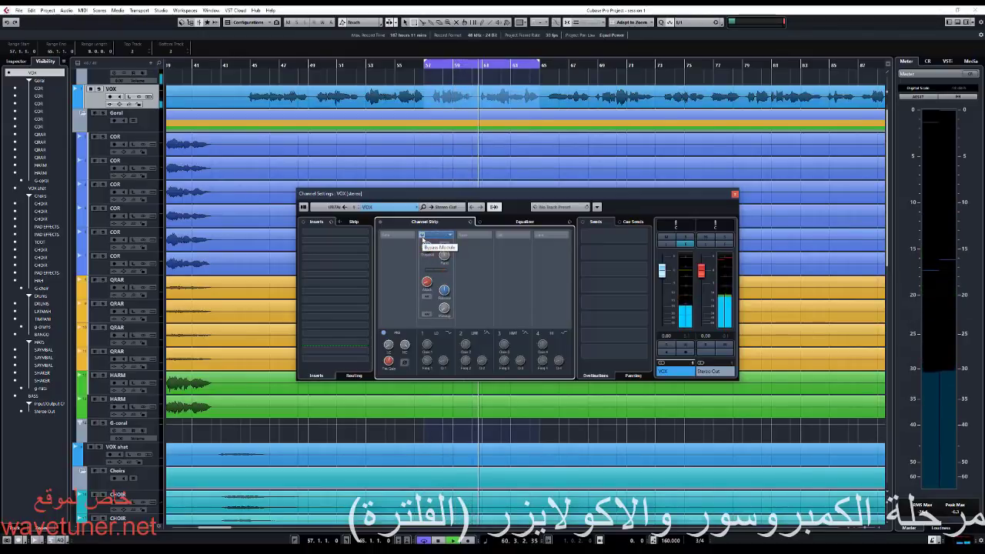
left_click(422, 235)
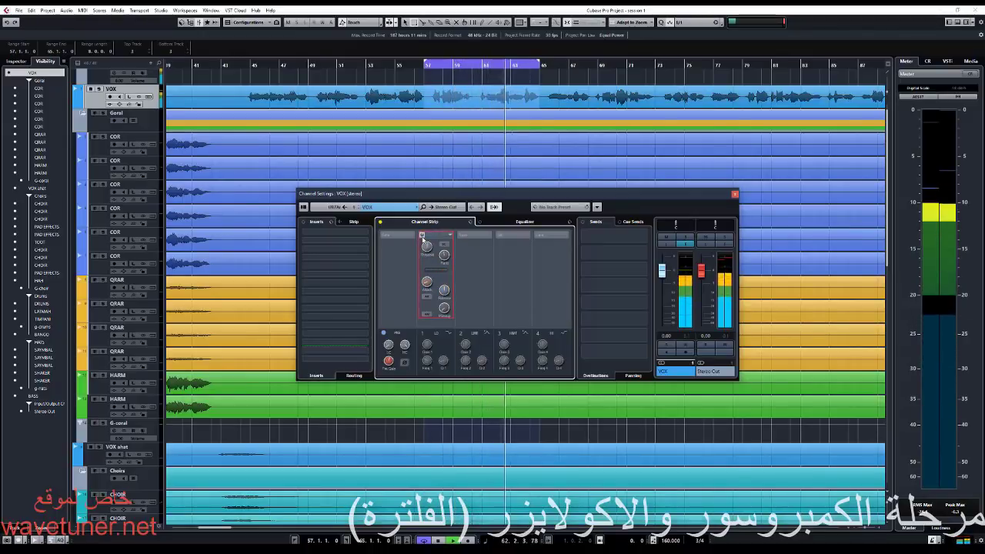
left_click(421, 235)
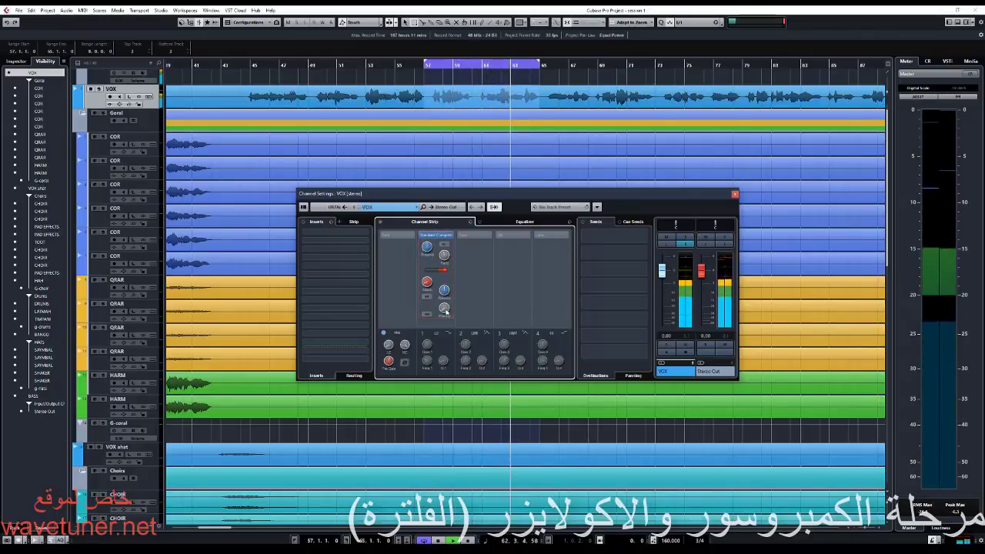
left_click(422, 235)
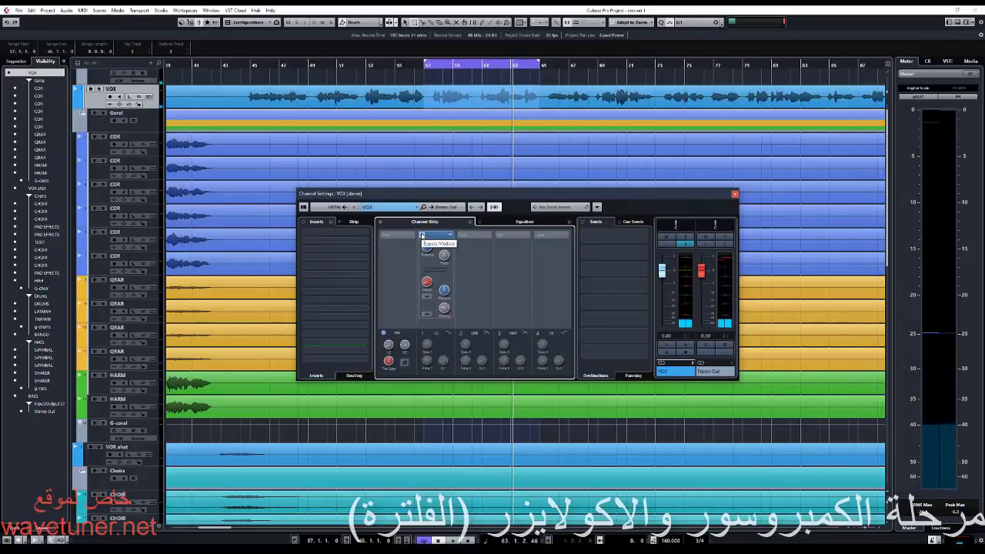
left_click(422, 236)
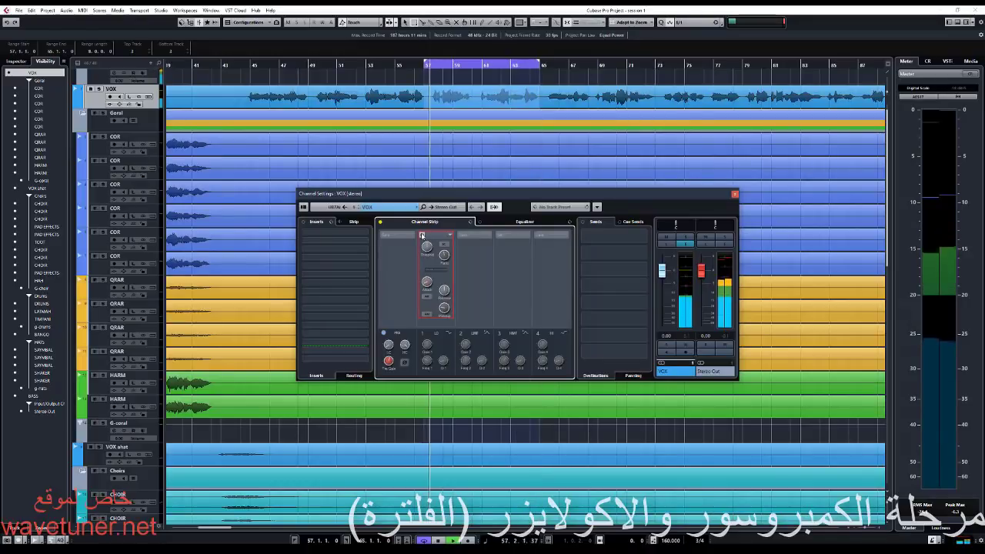
left_click(421, 235)
left_click(422, 236)
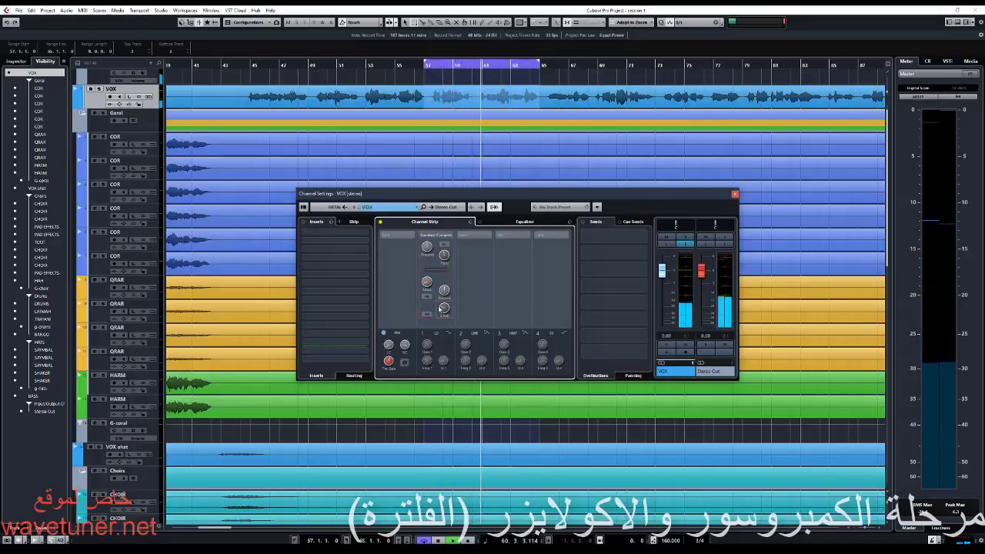
left_click(422, 235)
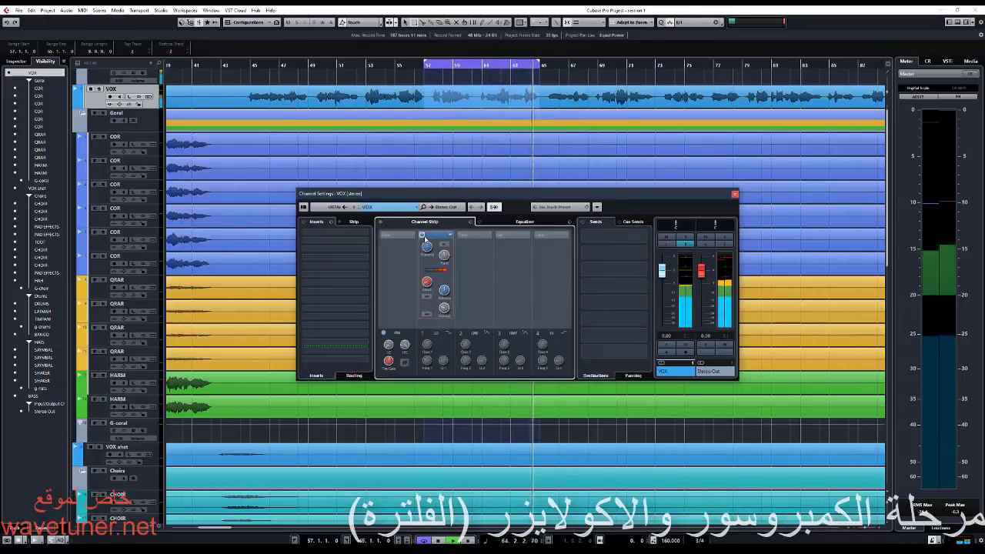
key("space")
Select bars 57 to 60 on the VOX track and loop playback over that range.
left_click(474, 91)
left_click_drag(472, 92, 432, 93)
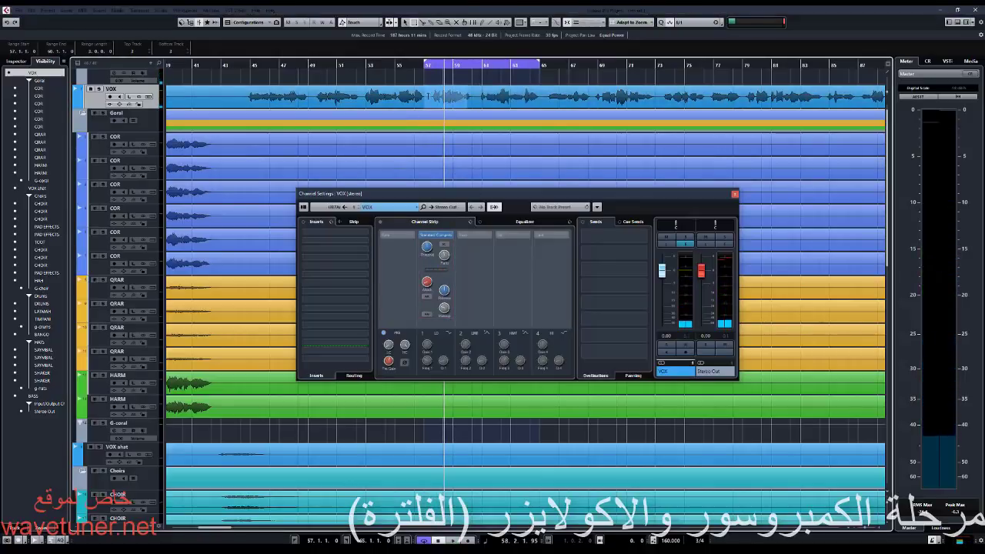
key("shift+g")
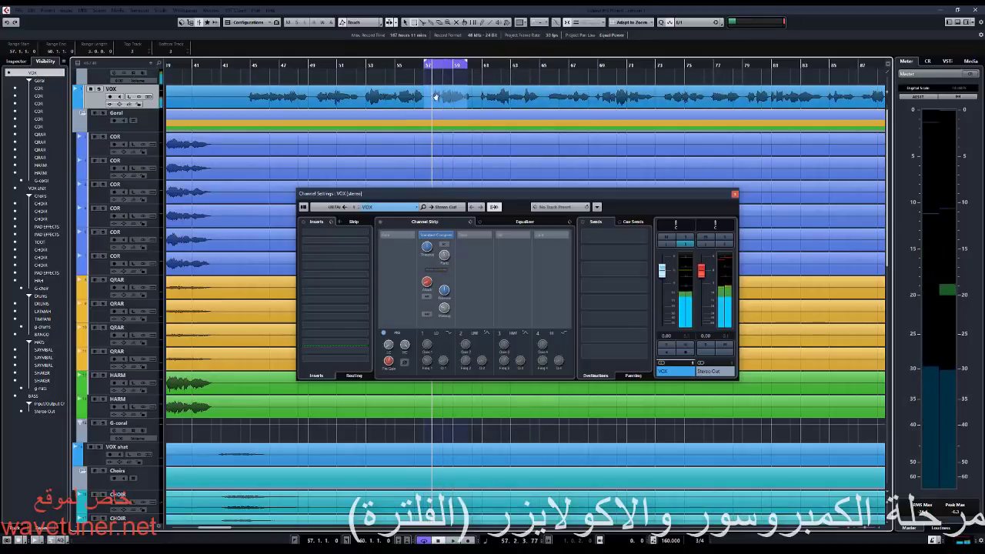
Compare the short looped vocal phrase with the Standard Compressor bypassed and active, watching the level meters.
left_click(422, 234)
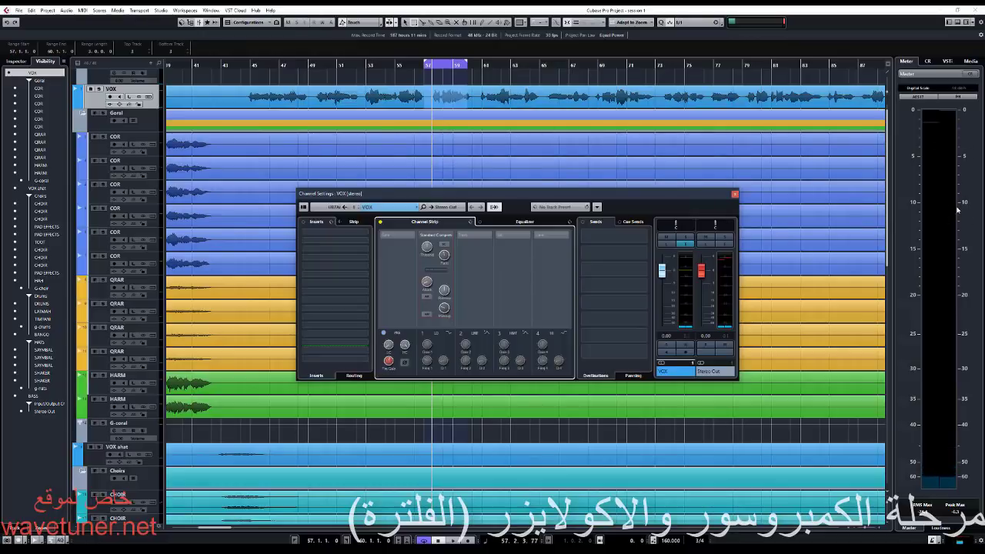
key("space")
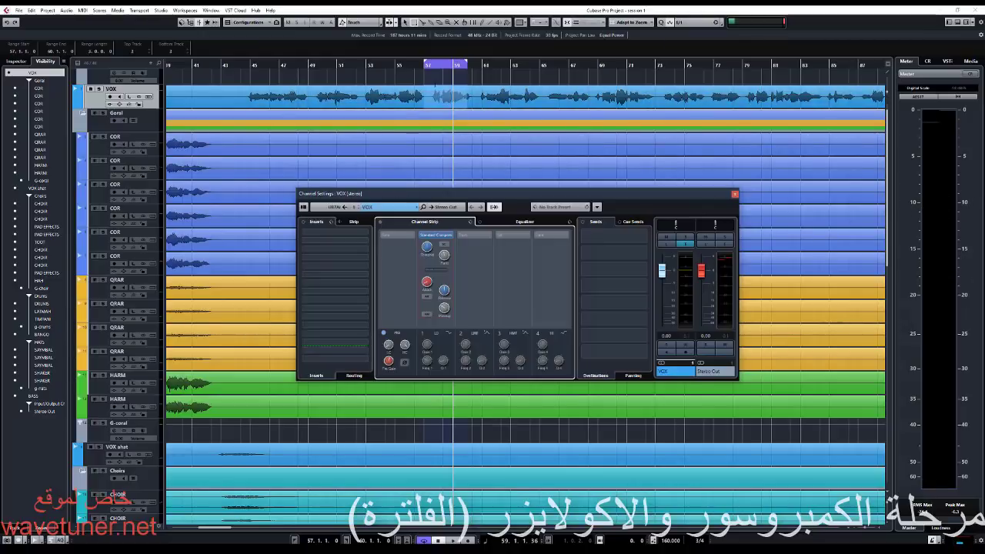
key("space")
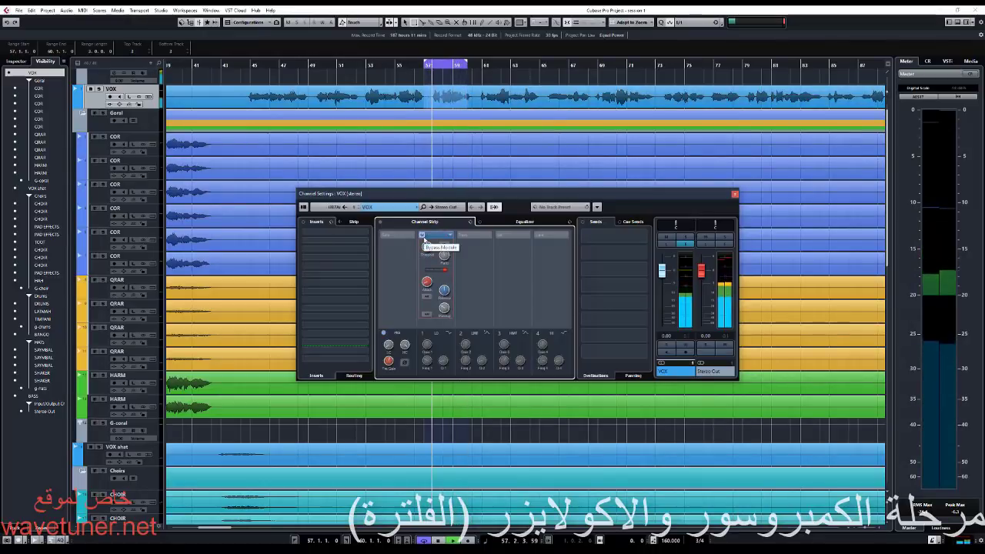
left_click(423, 238)
left_click(423, 238)
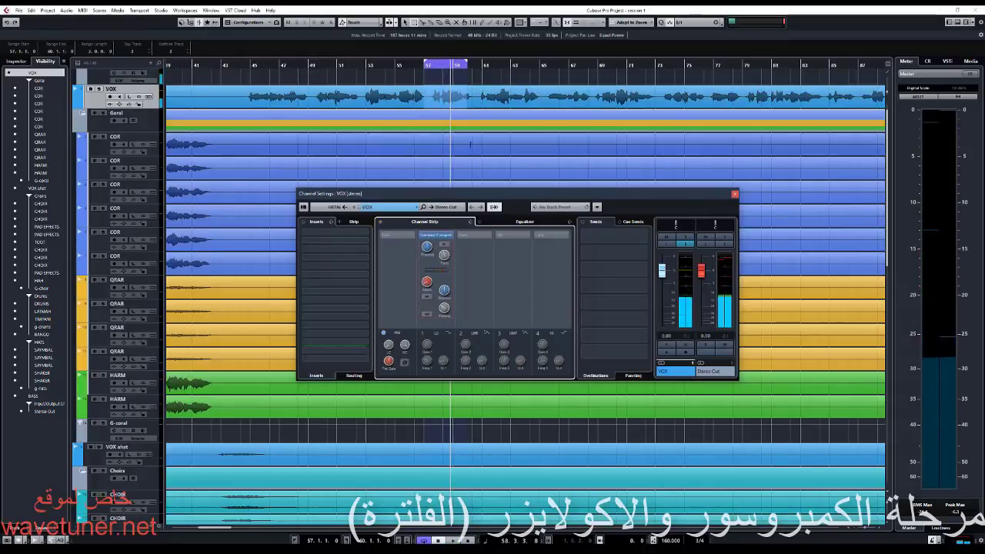
Turn off cycle playback and play the project from bar 44, just before the VOX part begins.
key("KP_Divide")
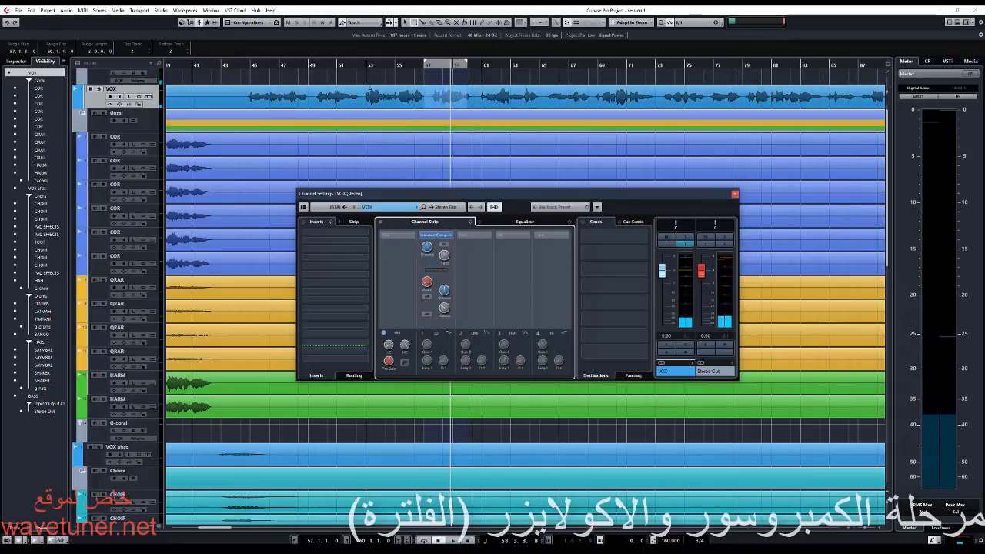
left_click(233, 95)
key("l")
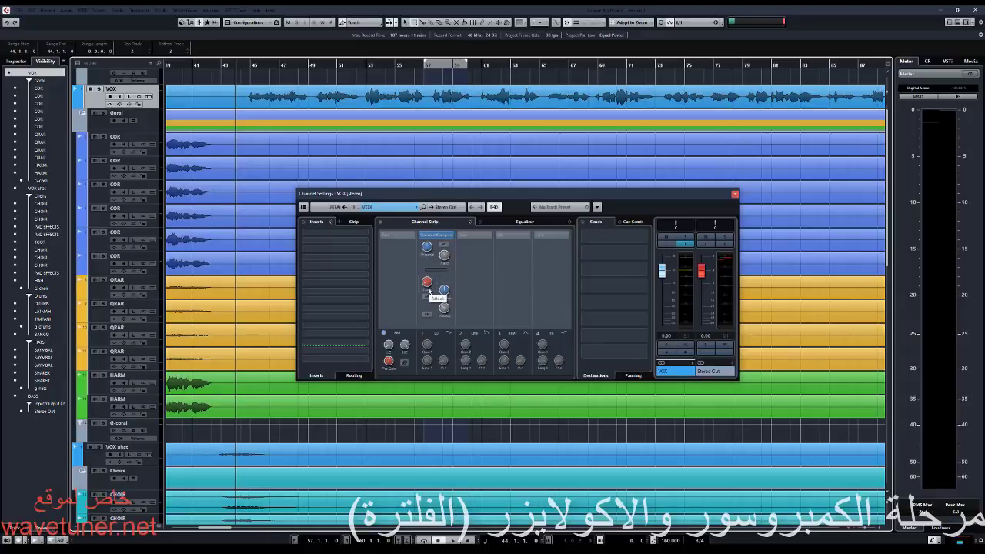
key("space")
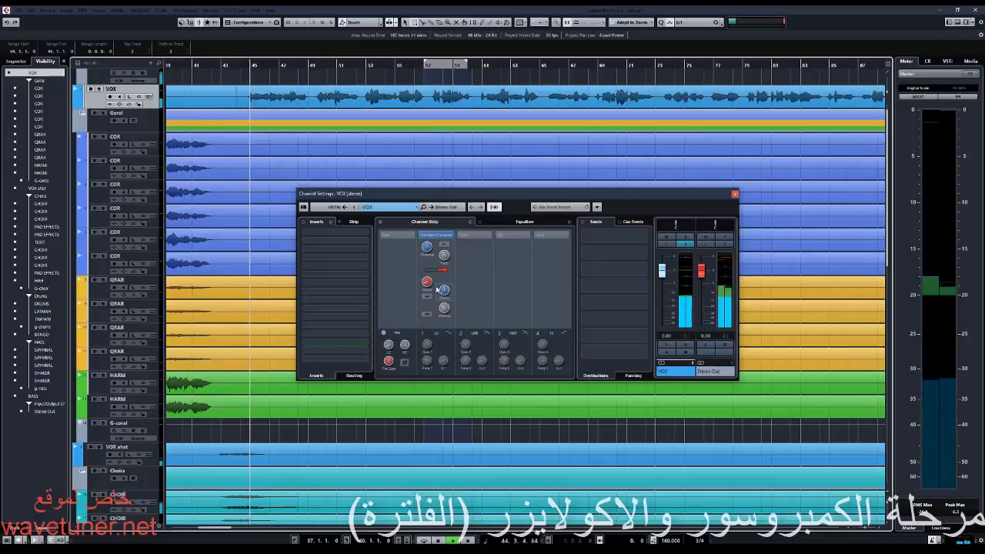
Toggle the VOX compressor's bypass during unlooped playback to hear its effect on the following vocal phrases.
left_click(422, 235)
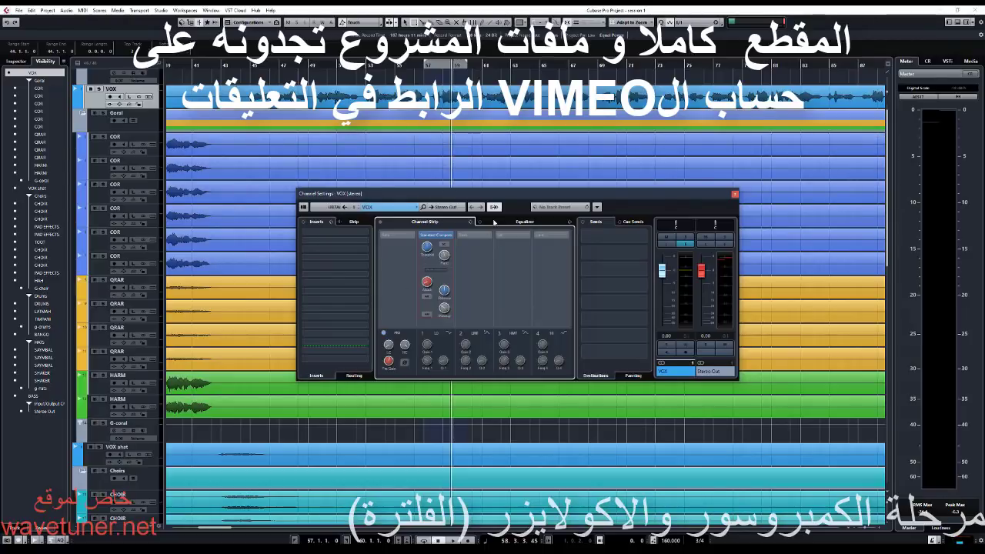
key("space")
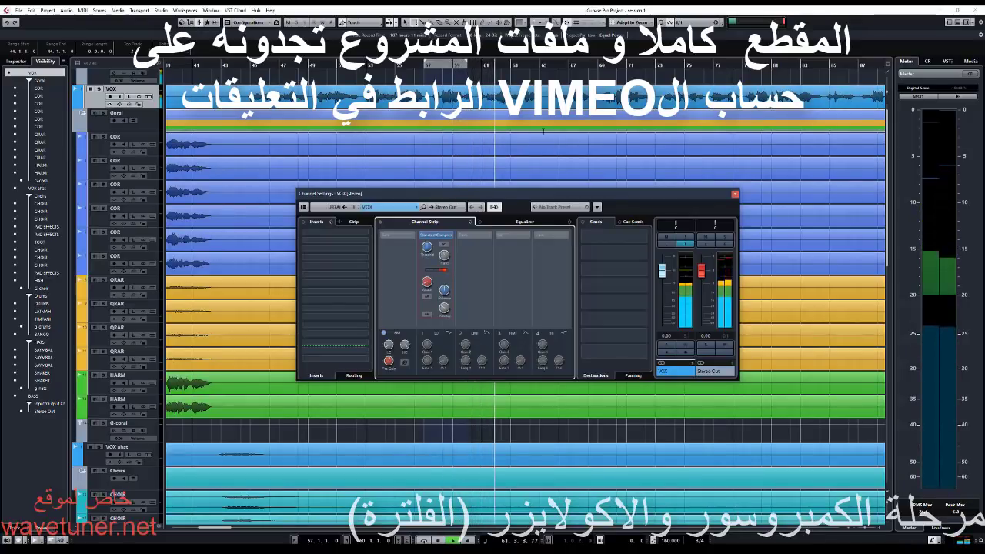
left_click(421, 235)
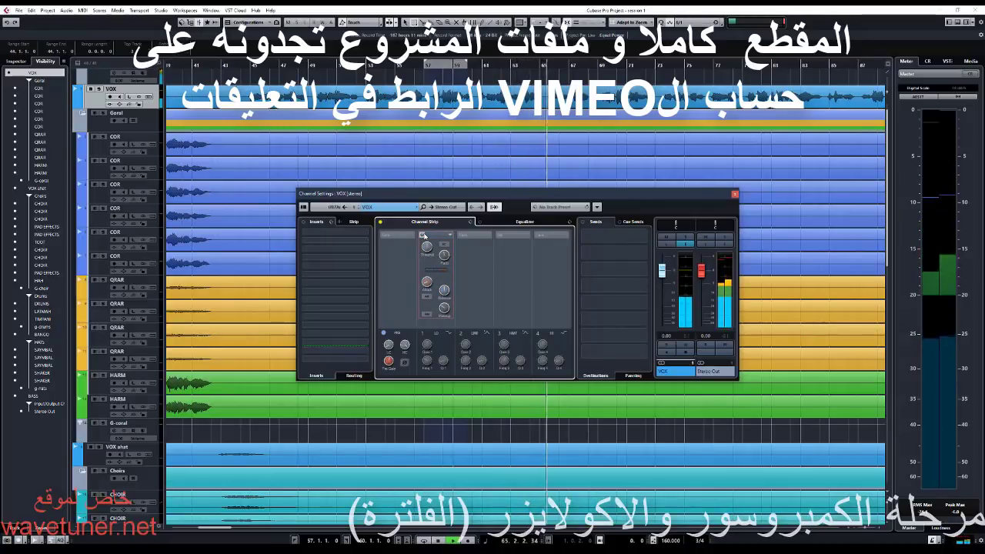
left_click(422, 235)
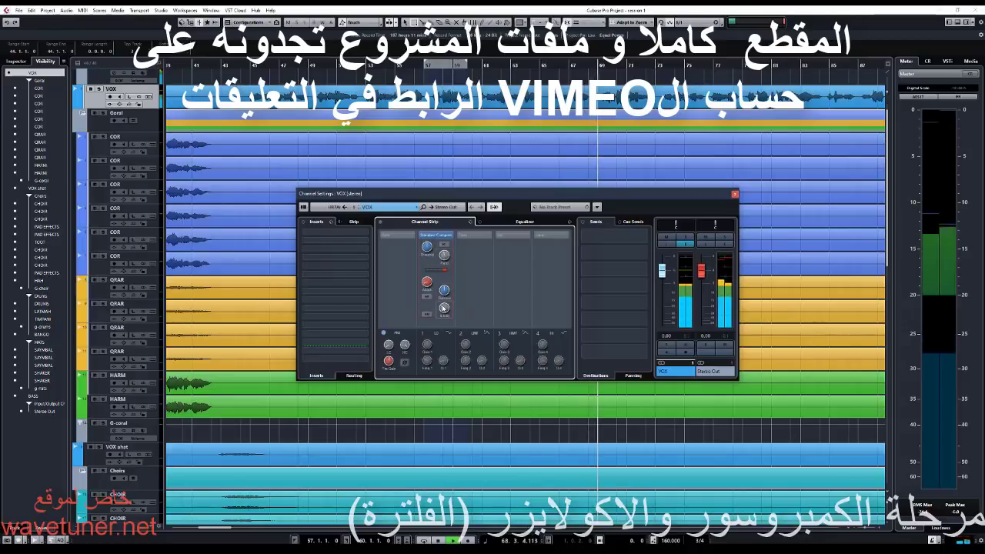
Show the VOX channel's equalizer, add a band 2 point in the low mids, and resume playback.
left_click(491, 224)
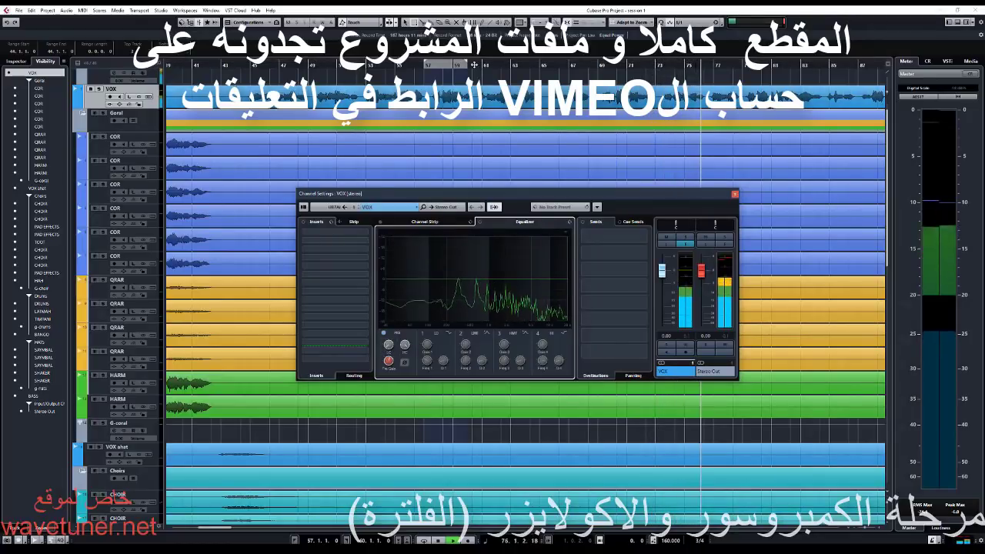
mouse_move(452, 273)
left_mouse_down()
mouse_move(458, 267)
mouse_move(458, 284)
left_mouse_up()
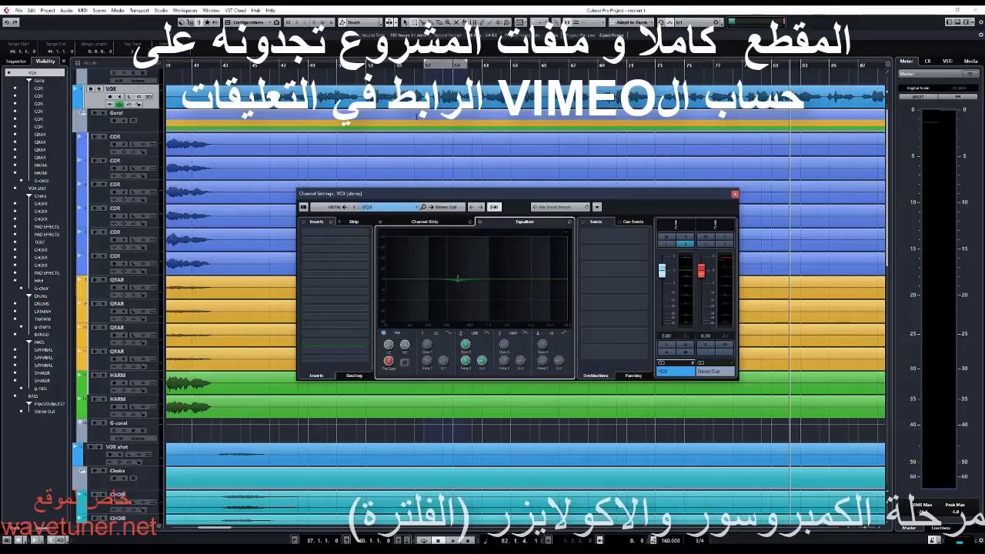
key("space")
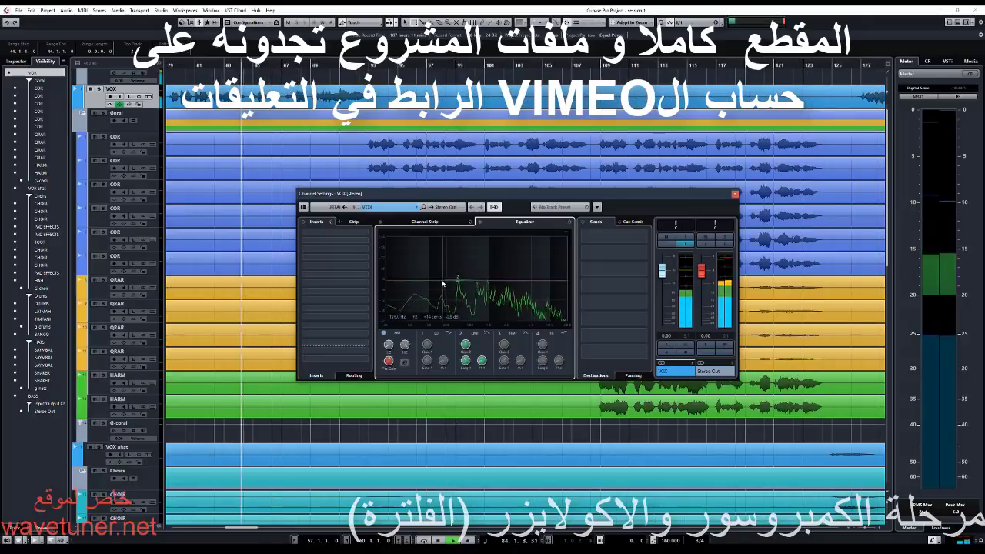
Change the filter slope of the VOX equalizer's low-cut and enable the low-cut to remove the lowest frequencies.
right_click(389, 350)
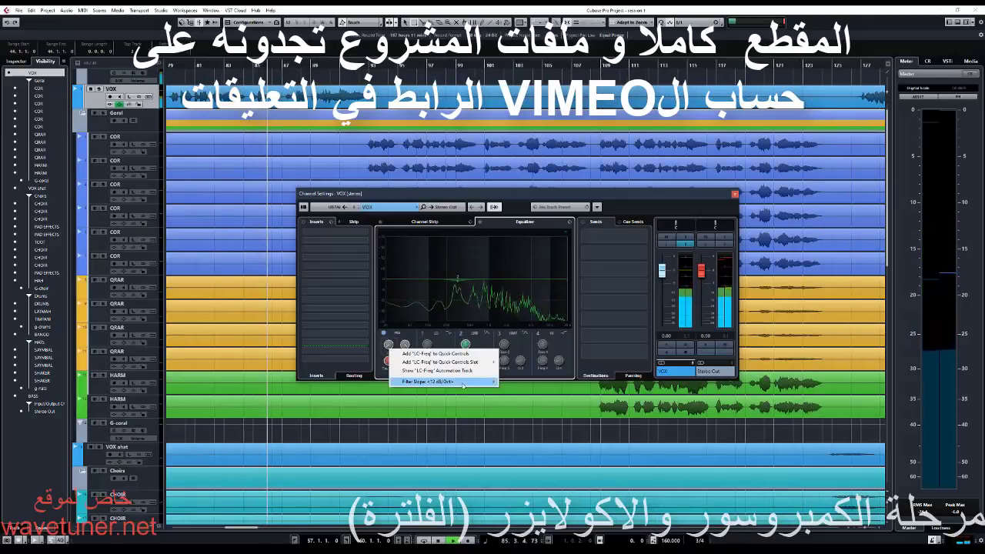
mouse_move(480, 382)
left_click(513, 415)
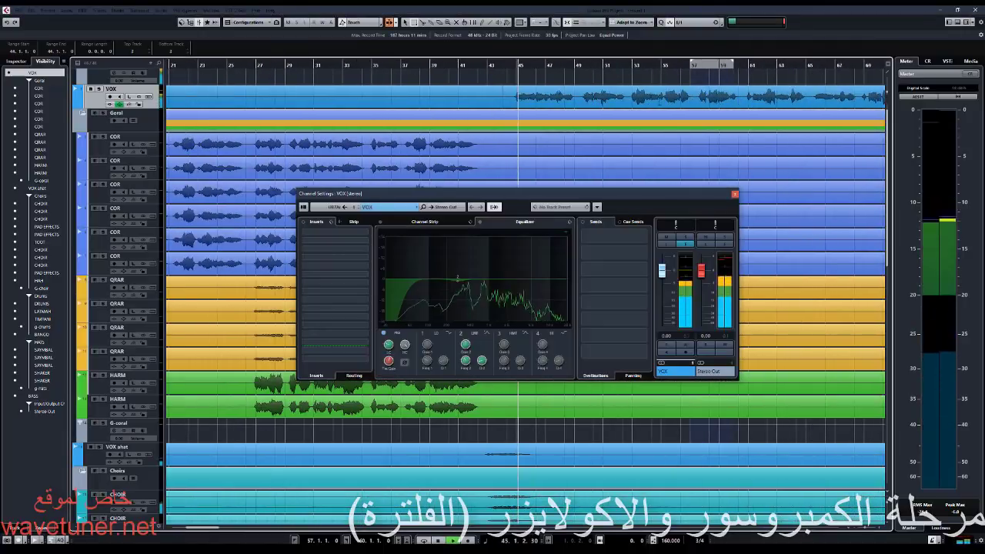
Enable band 1 of the VOX equalizer and change its filter type.
scroll(631, 161, "down", 1)
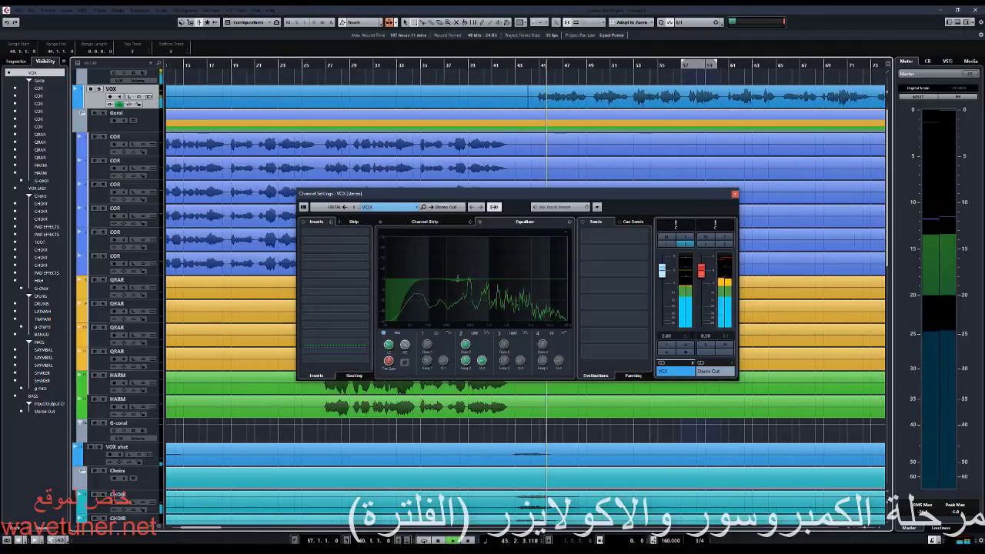
scroll(631, 161, "right", 1)
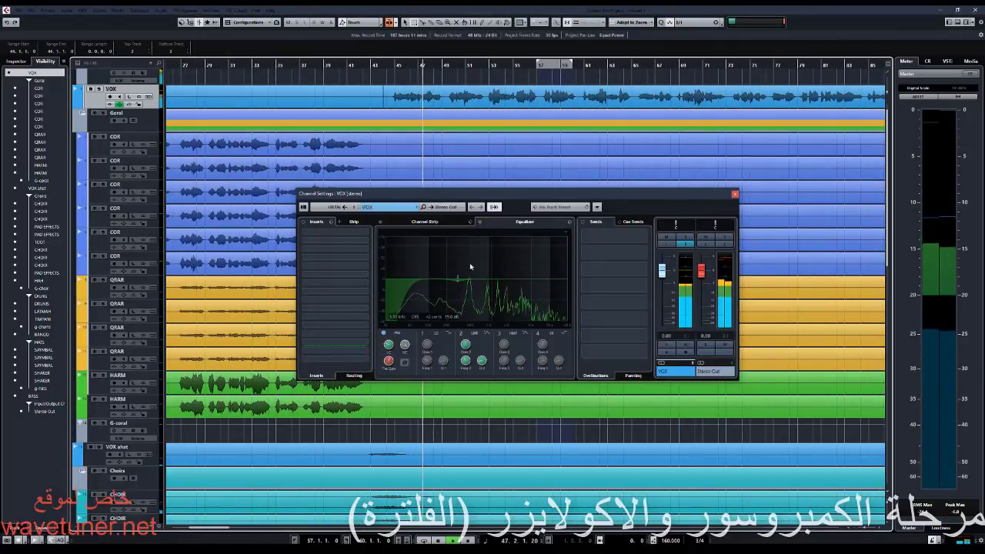
left_click(423, 334)
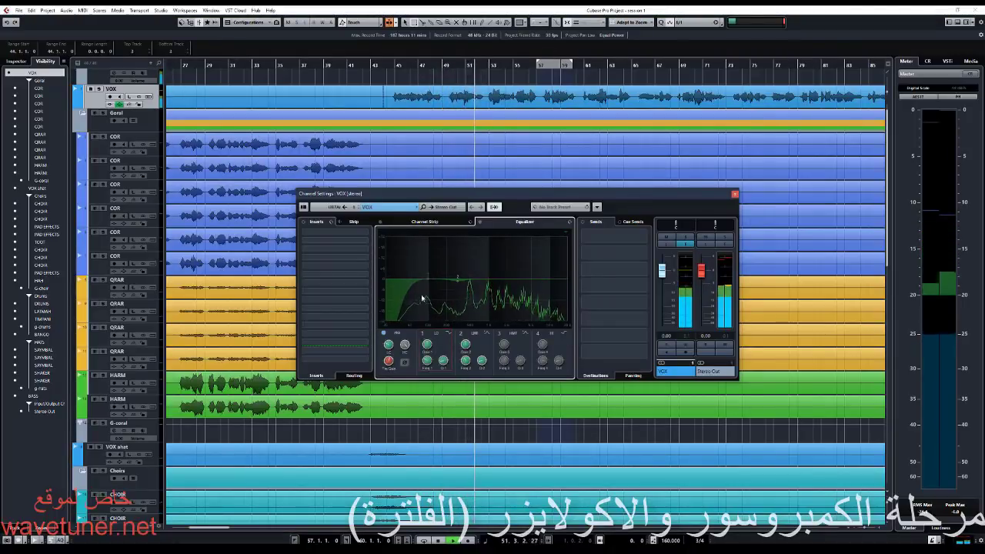
left_click(448, 335)
left_click(455, 340)
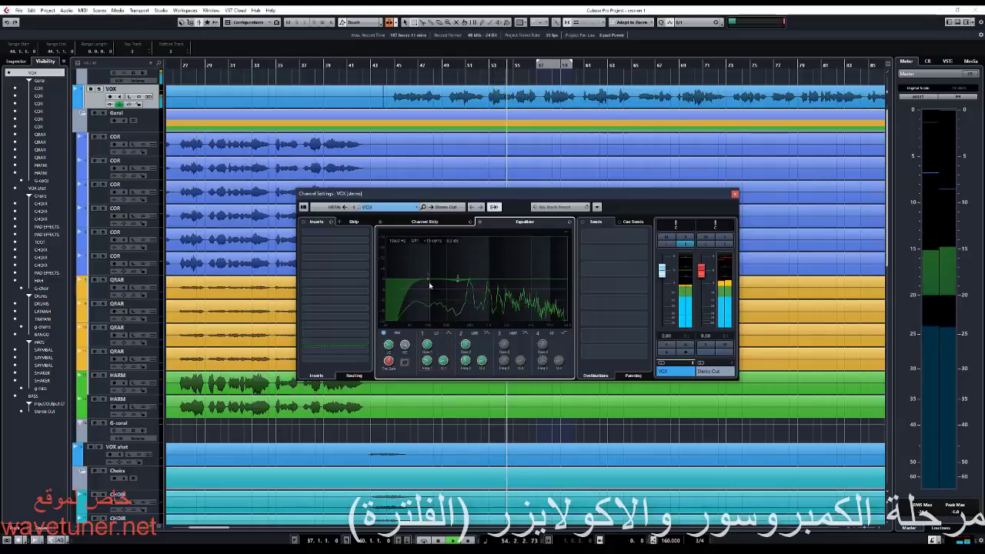
Move the band 1 point up into the low mids beside band 2 with a slight cut, and stop playback.
left_click_drag(429, 279, 432, 276)
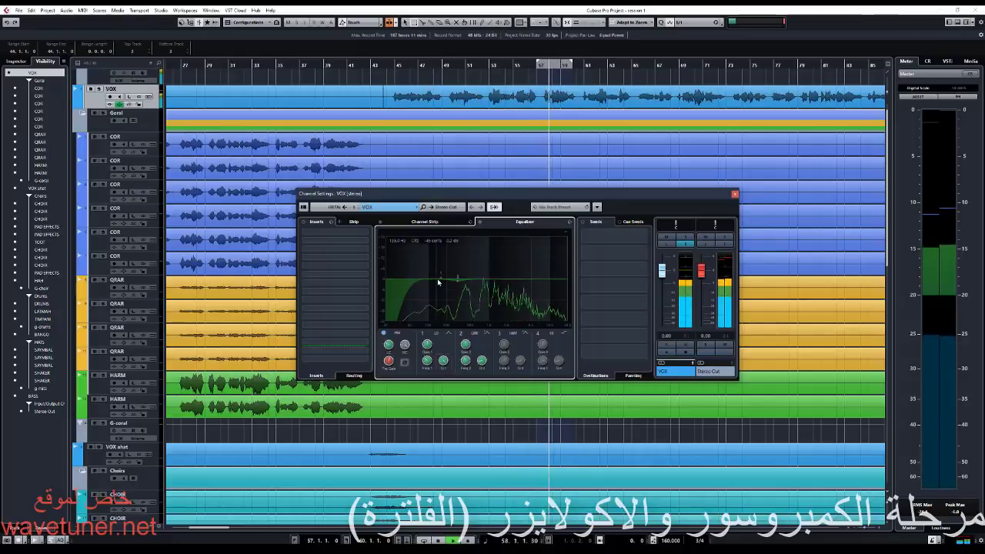
left_click_drag(440, 279, 467, 289)
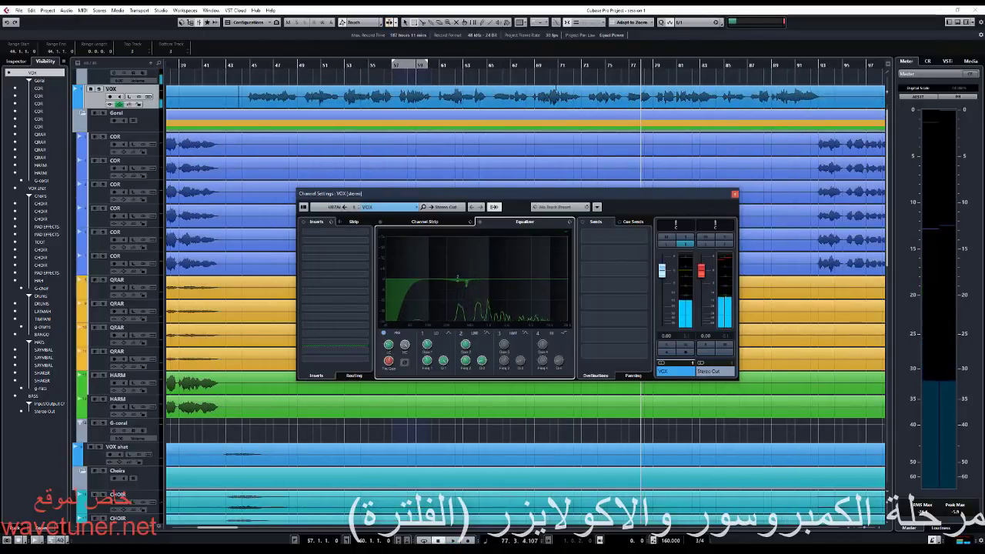
key("space")
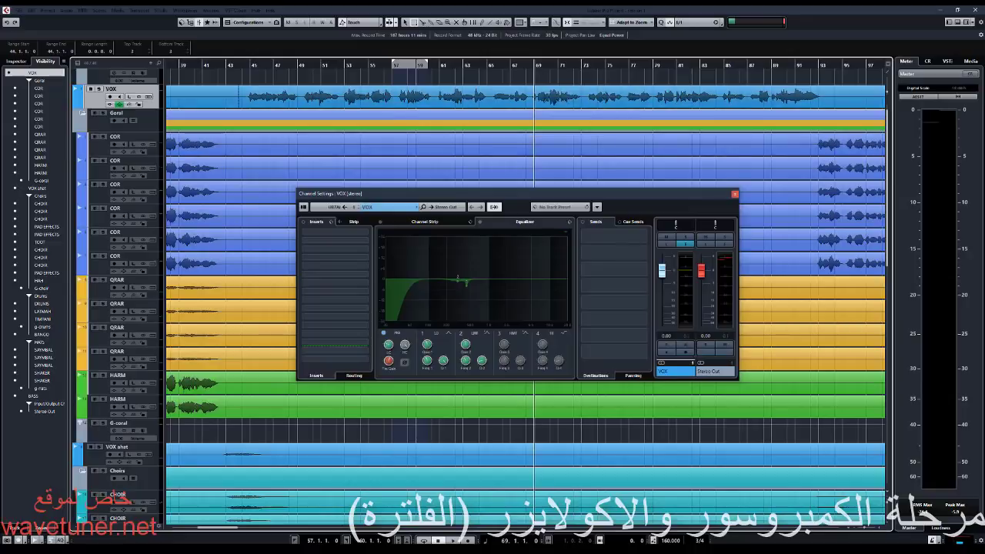
Add a band 4 point with a slight high-frequency boost to the VOX equalizer and lower its frequency a little during playback.
scroll(579, 454, "down", 10)
scroll(578, 454, "up", 7)
scroll(565, 456, "up", 3)
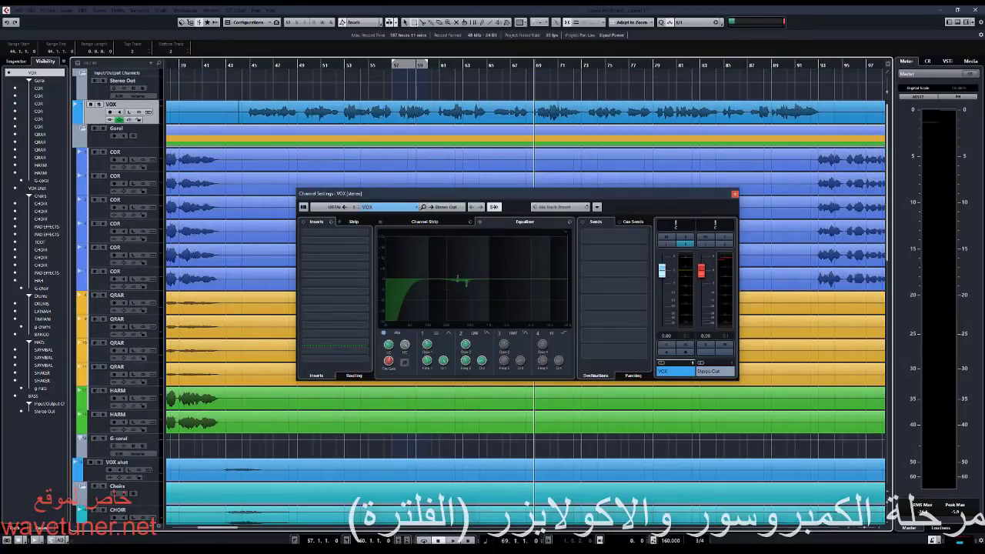
key("space")
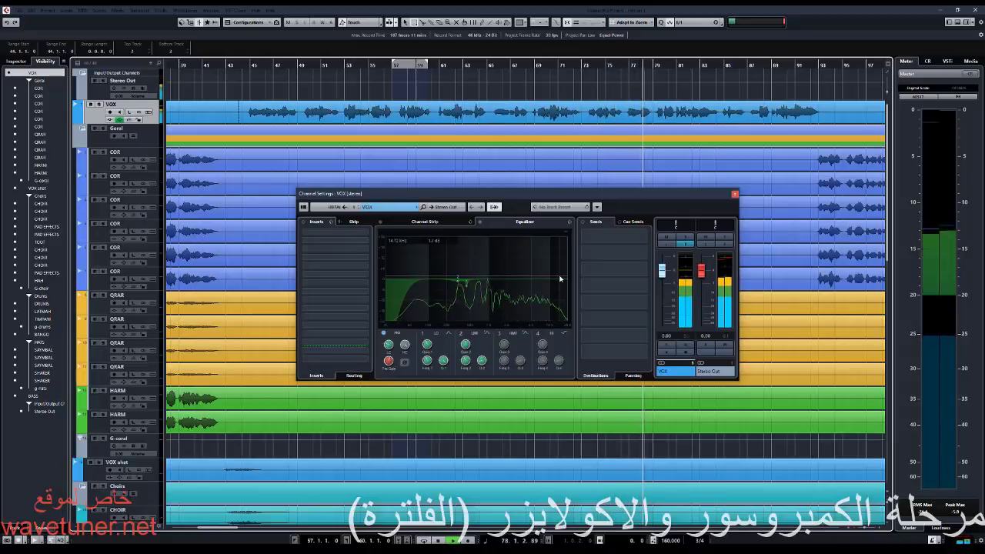
left_click(538, 279)
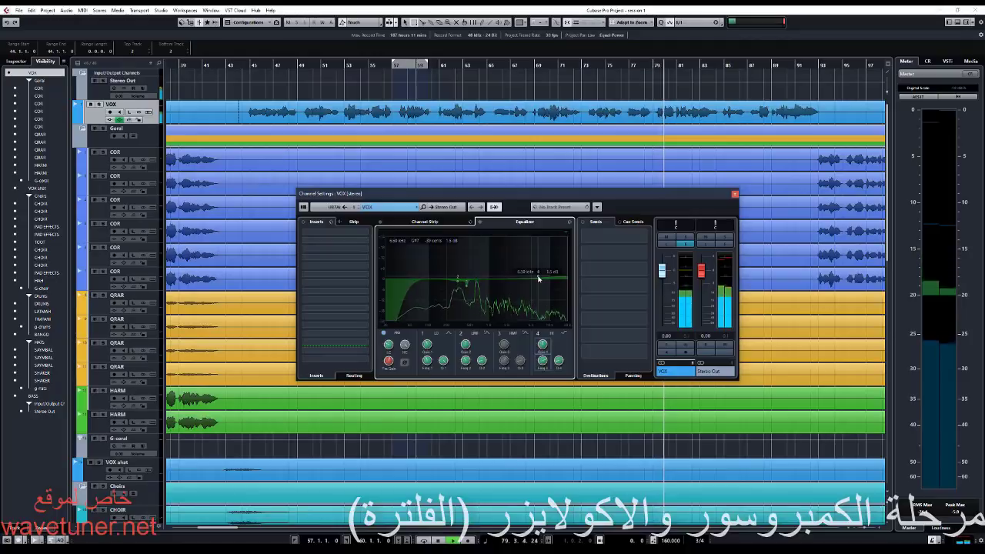
left_click(616, 66)
key("space")
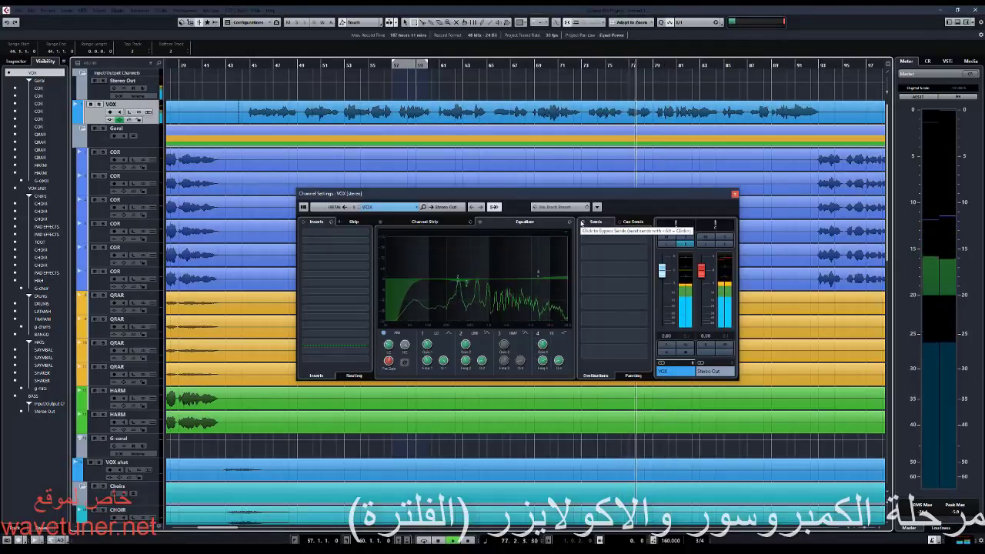
key("space")
left_click(538, 278)
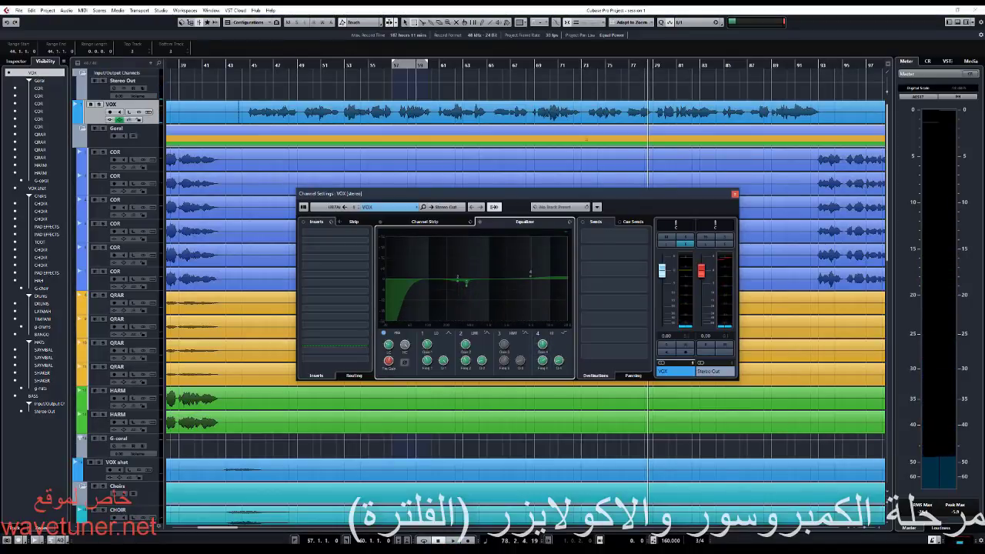
Replay the VOX phrase from bar 76 to hear the adjusted high-frequency boost.
left_click(616, 65)
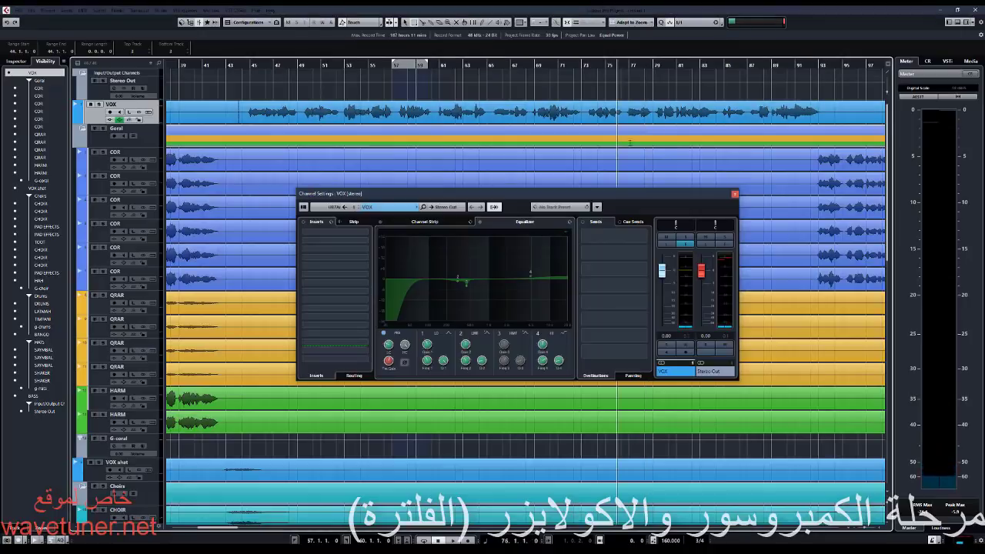
key("space")
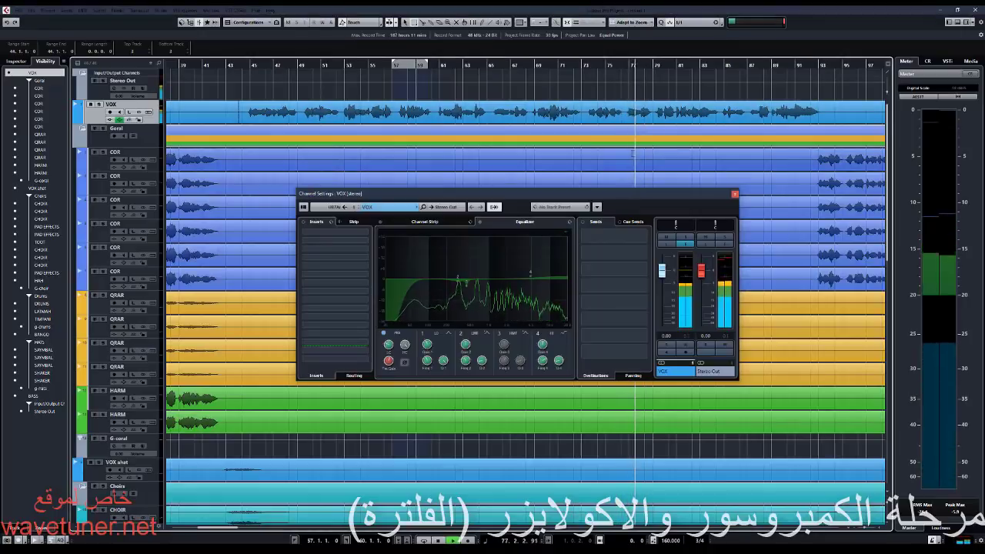
key("space")
Listen to the last VOX part from about bar 127 with the compression and equalization applied.
scroll(585, 120, "down", 5)
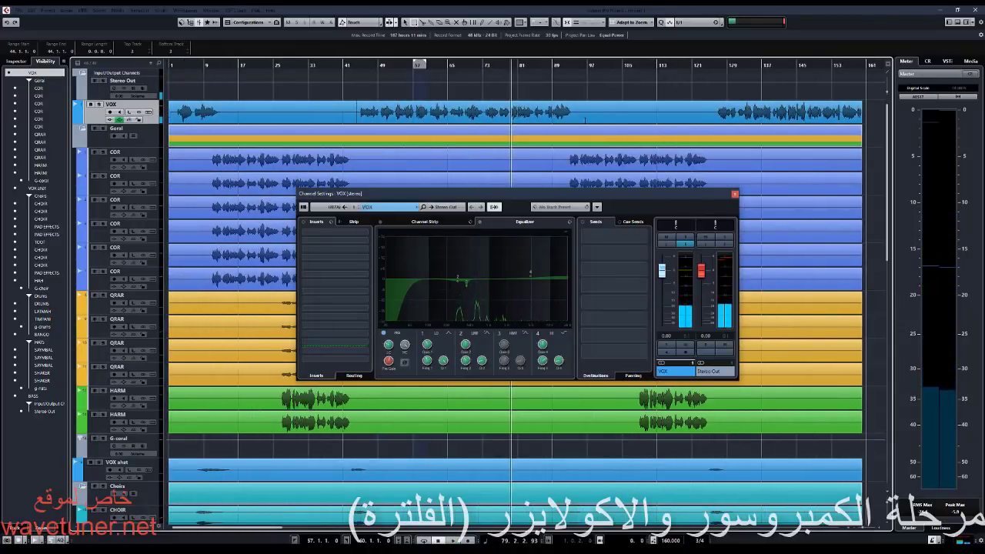
scroll(585, 120, "right", 3)
left_click(501, 67)
key("space")
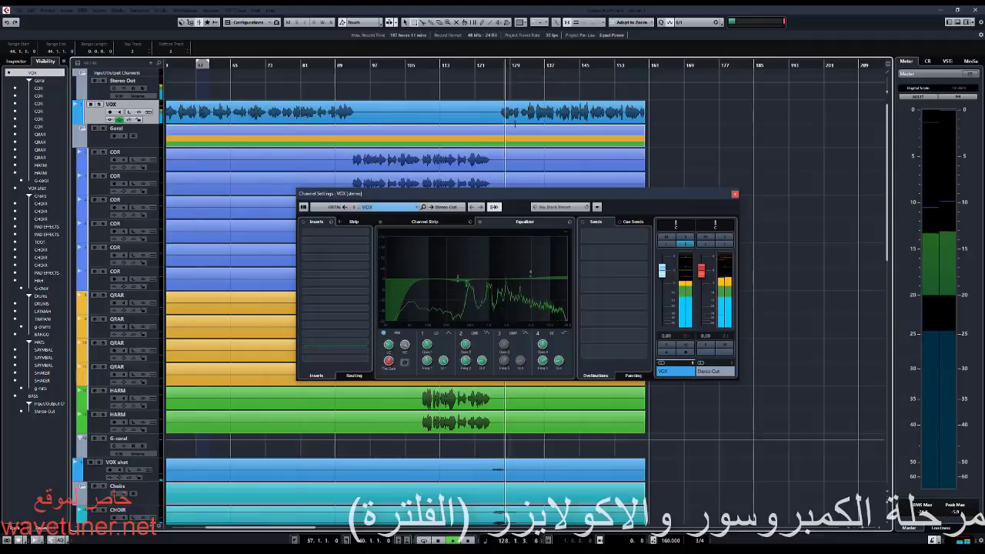
scroll(514, 123, "up", 3)
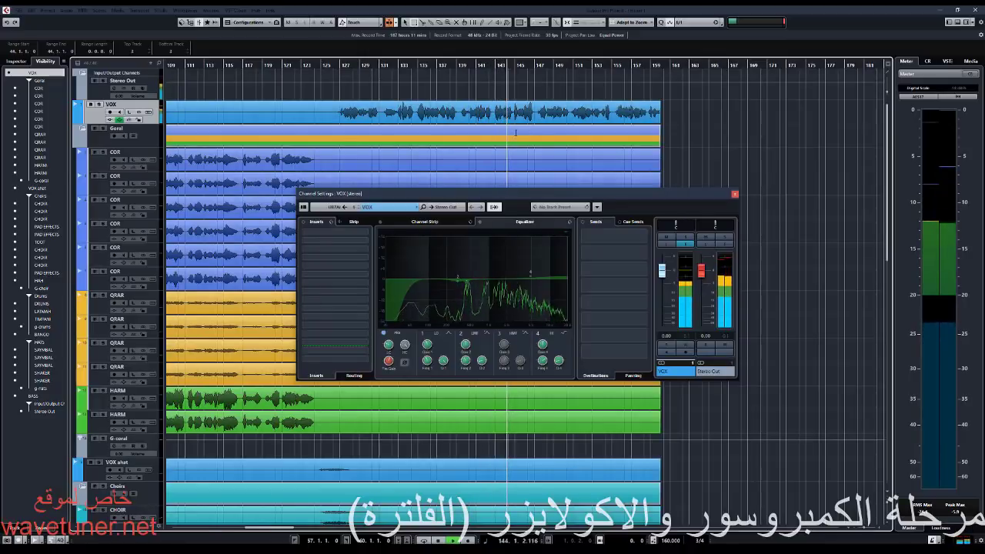
scroll(508, 137, "right", 2)
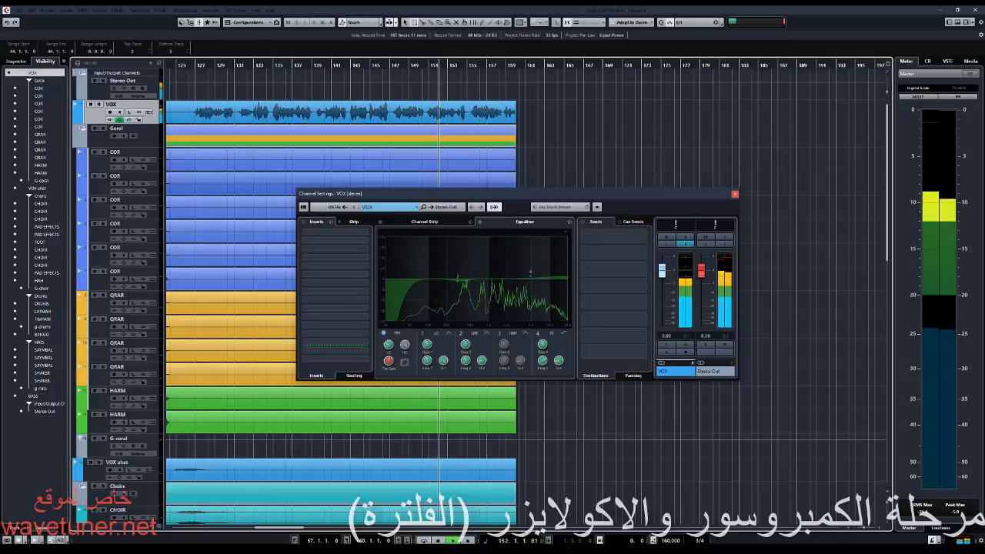
key("space")
Play the project from shortly before the first COR entry and show the G-coral group's equalizer.
key("g")
key("g")
key("g")
key("g")
scroll(450, 115, "left", 8)
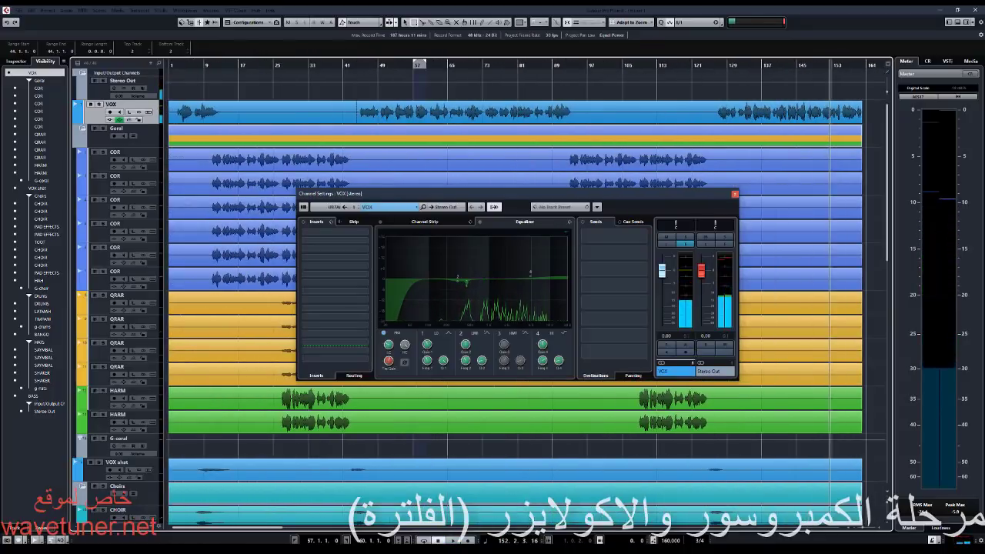
scroll(450, 114, "right", 3)
scroll(335, 117, "left", 5)
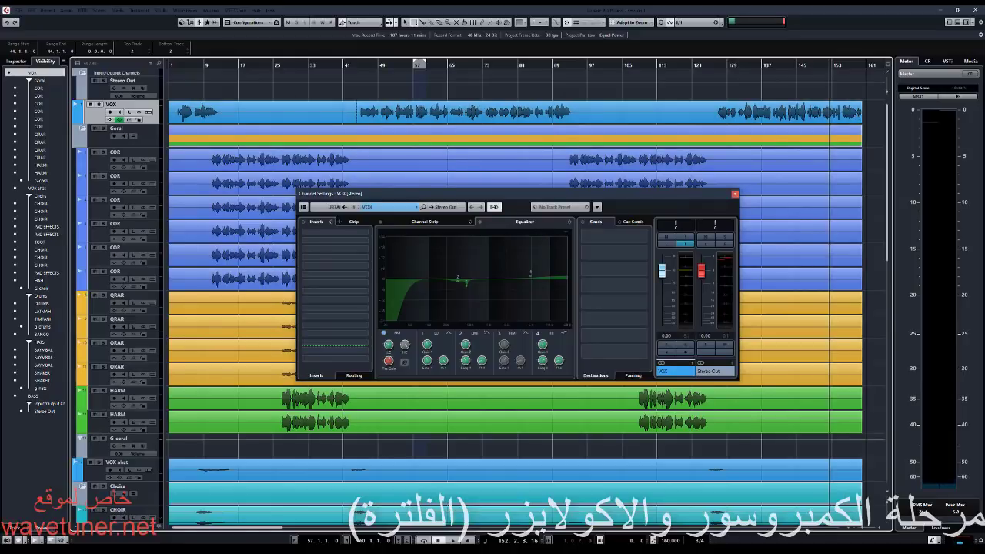
key("space")
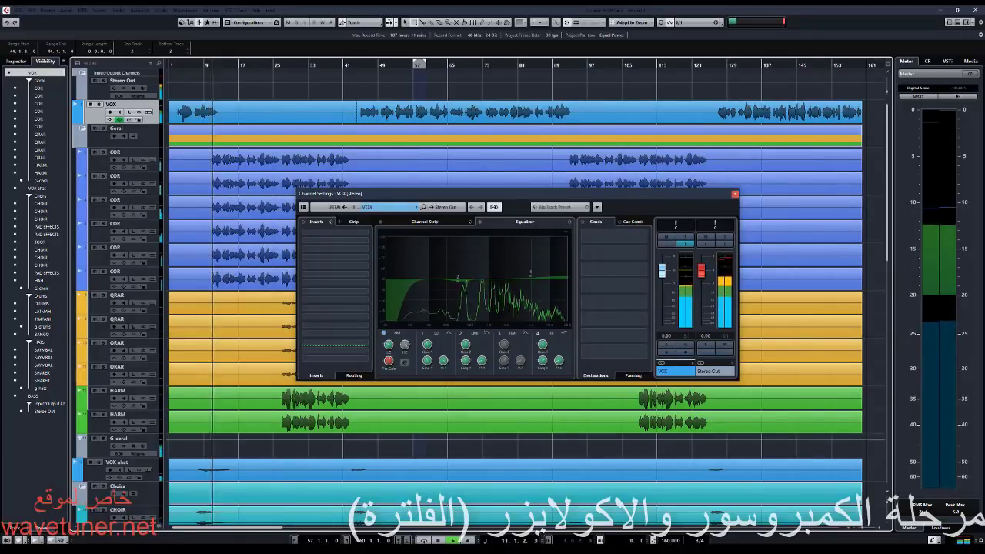
left_click(124, 450)
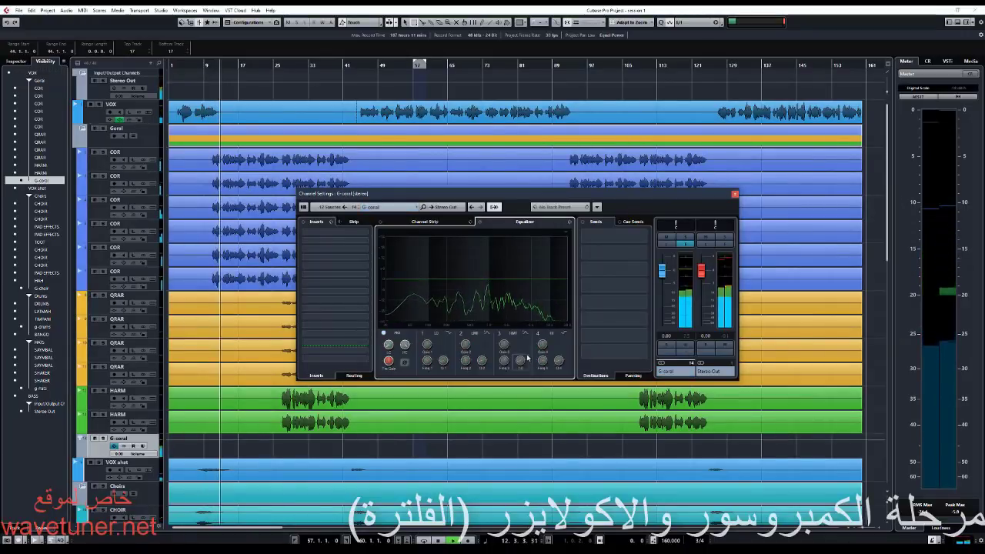
Change the filter slope of the G-coral equalizer's low-cut and enable the low-cut.
right_click(388, 344)
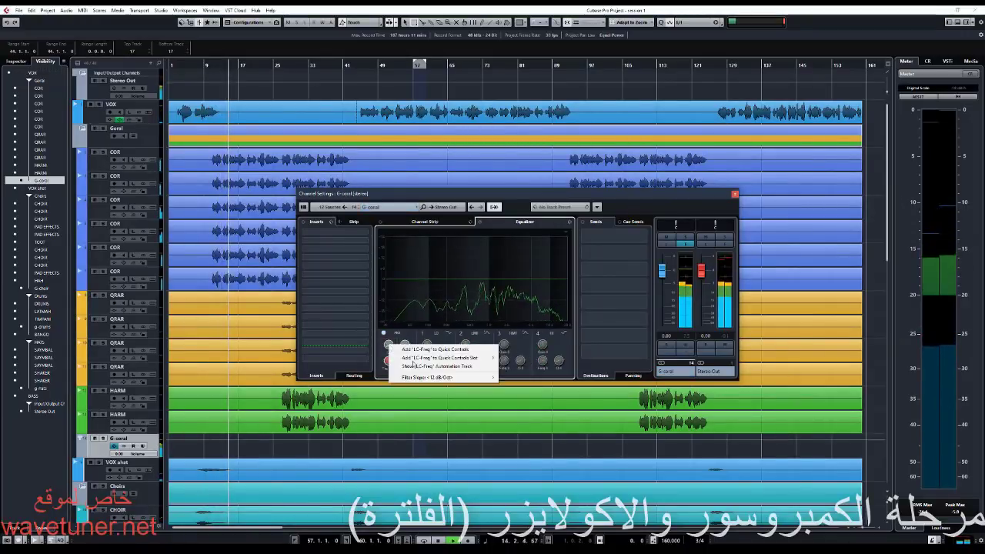
mouse_move(466, 378)
left_click(520, 412)
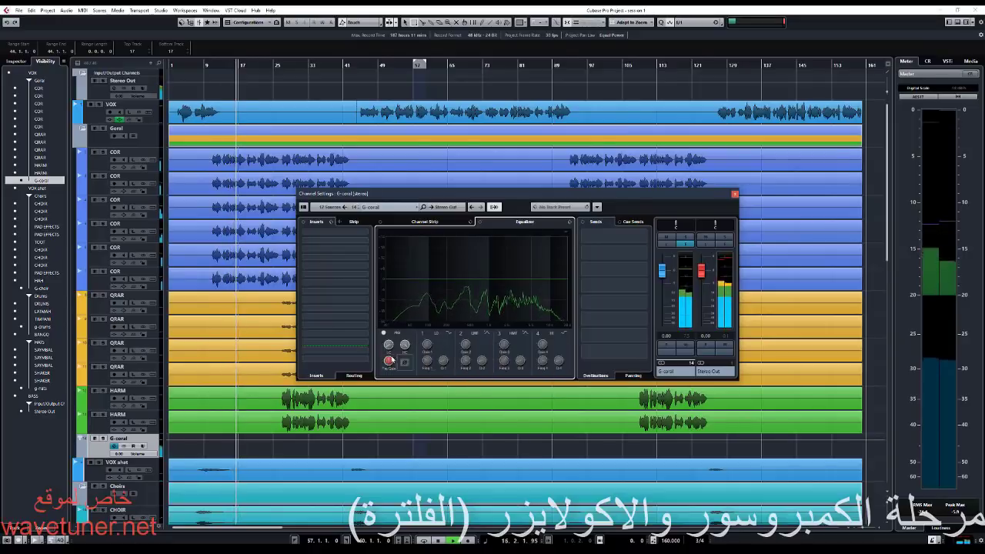
left_click(388, 345)
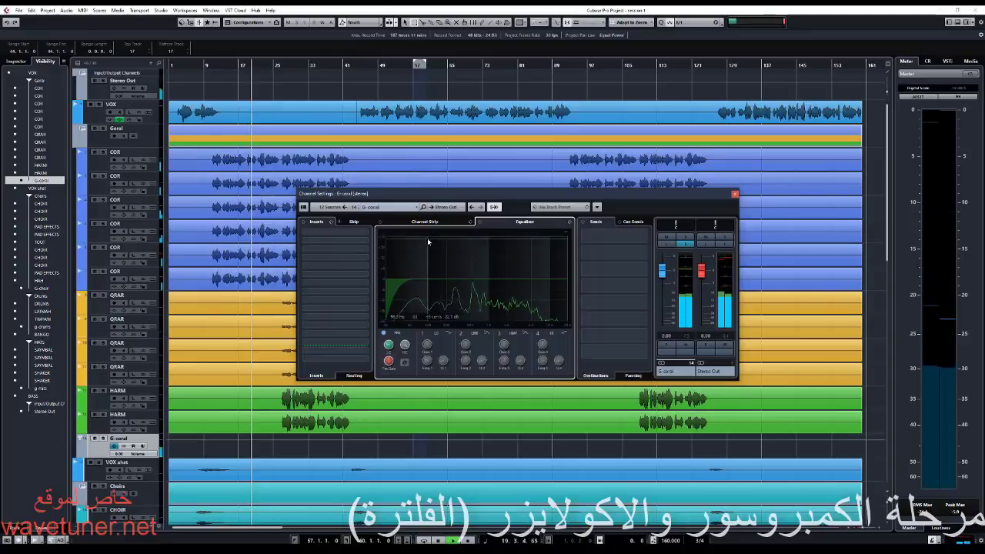
Load the Standard Compressor in the G-coral channel strip and toggle its automatic make-up gain.
left_click(459, 222)
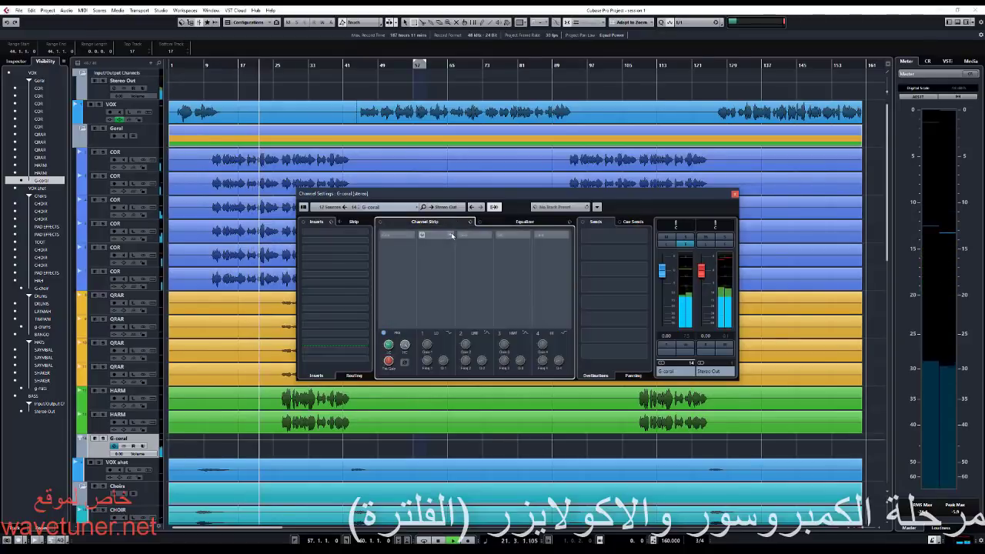
left_click(451, 234)
left_click(480, 247)
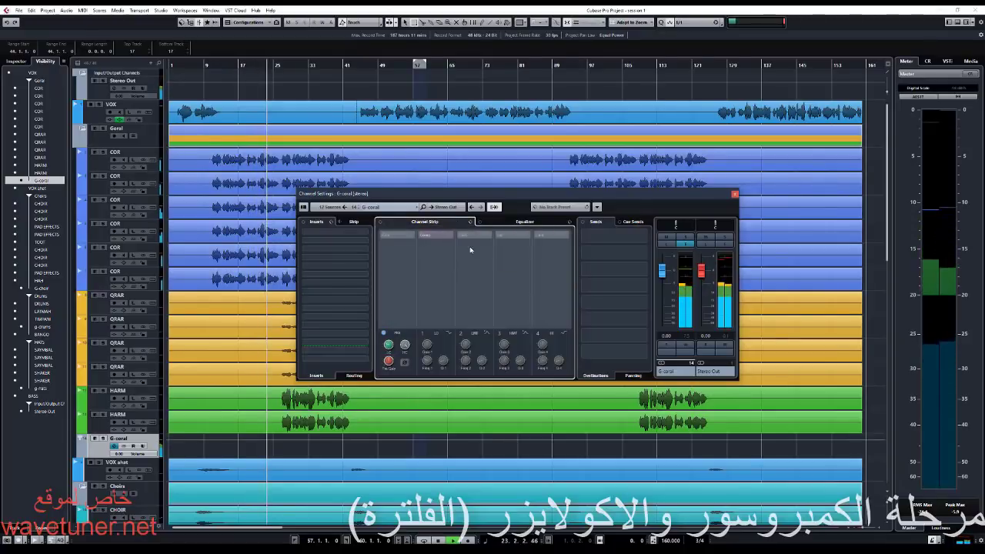
left_click(427, 314)
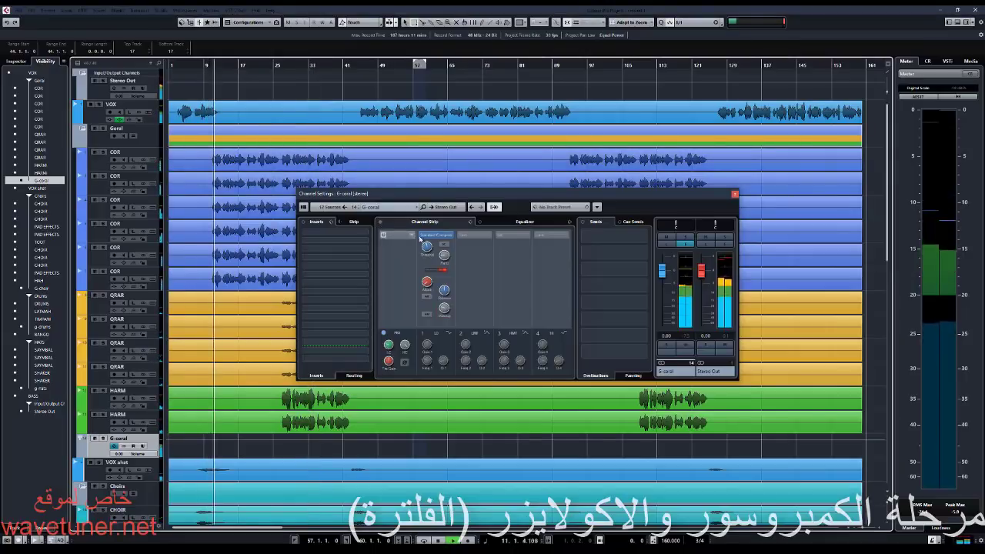
Bypass and re-enable the G-coral compressor to compare the sound, and resume playback.
left_click(421, 235)
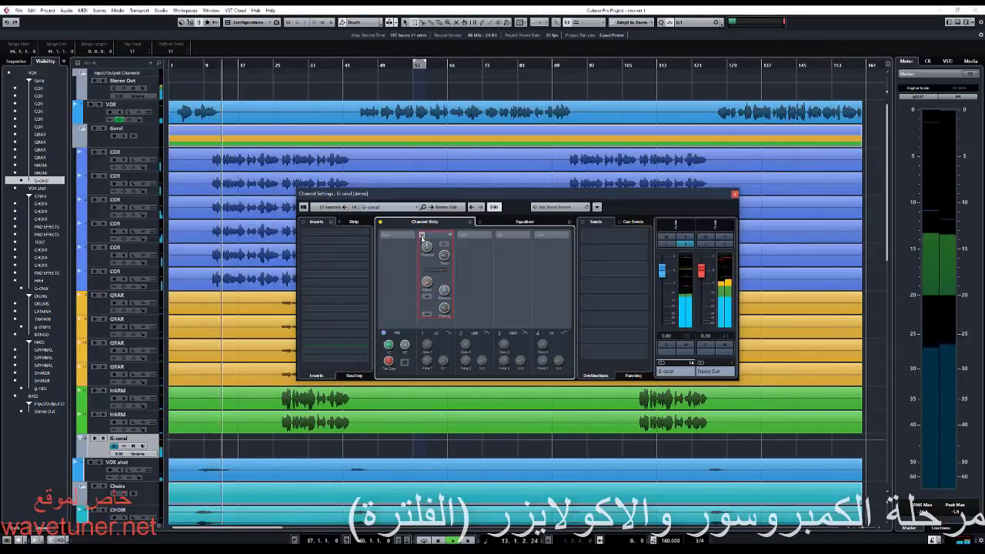
left_click(421, 235)
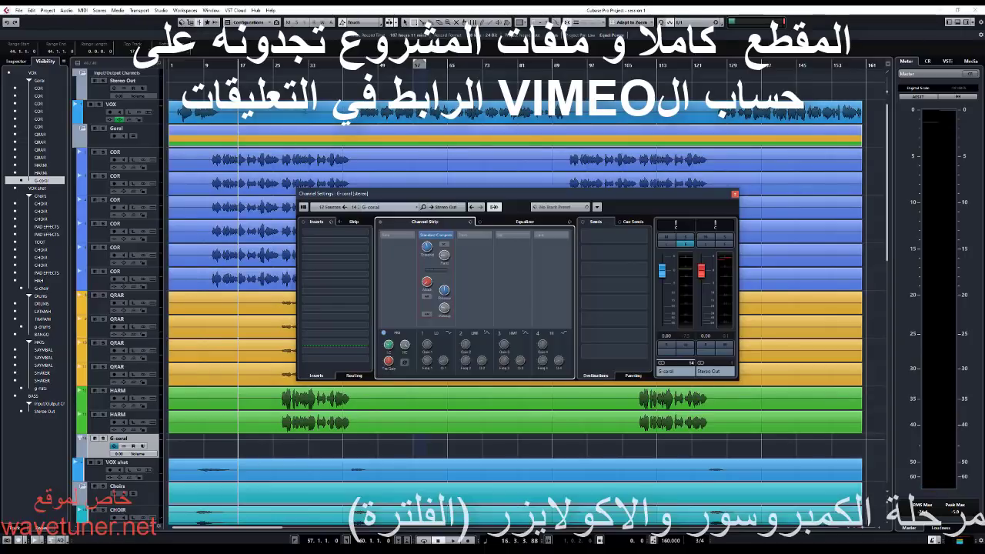
left_click(313, 174)
key("space")
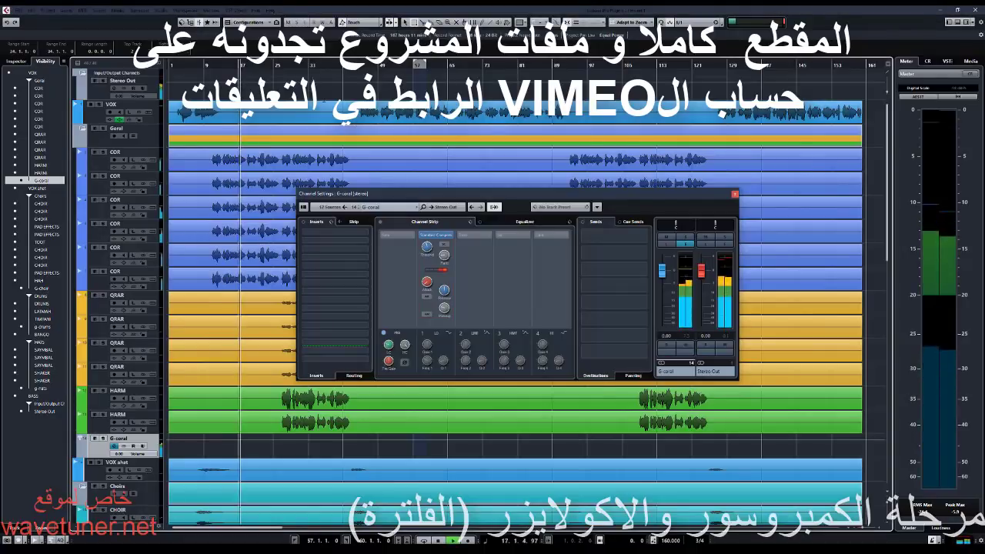
Play the project from about bar 84 to hear the compressed G-coral group at its second entry, and replay that passage.
left_click(529, 66)
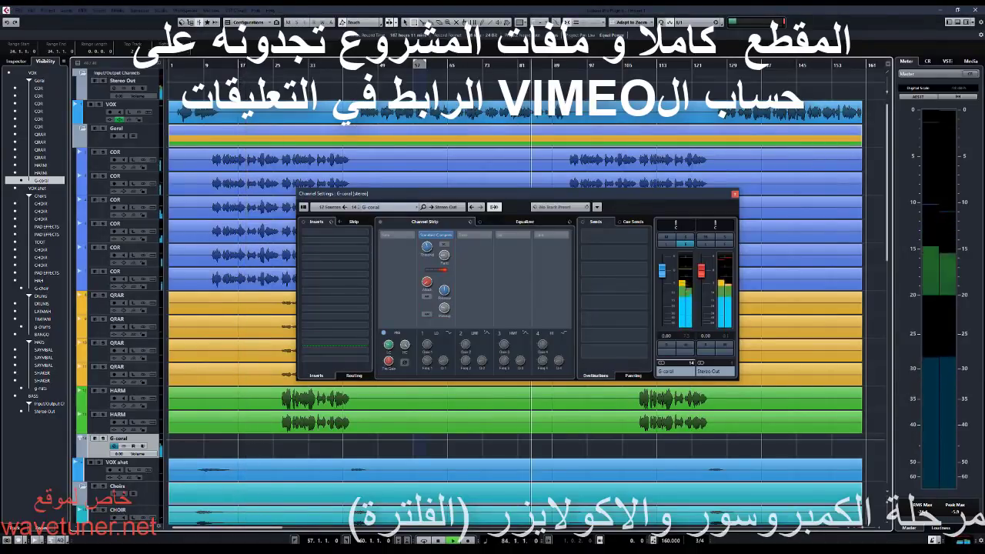
key("h")
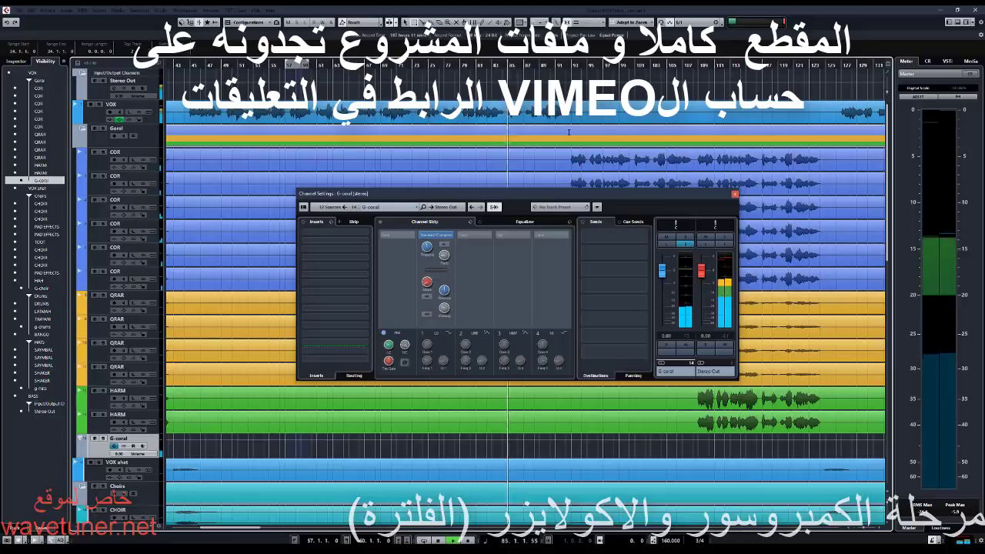
key("h")
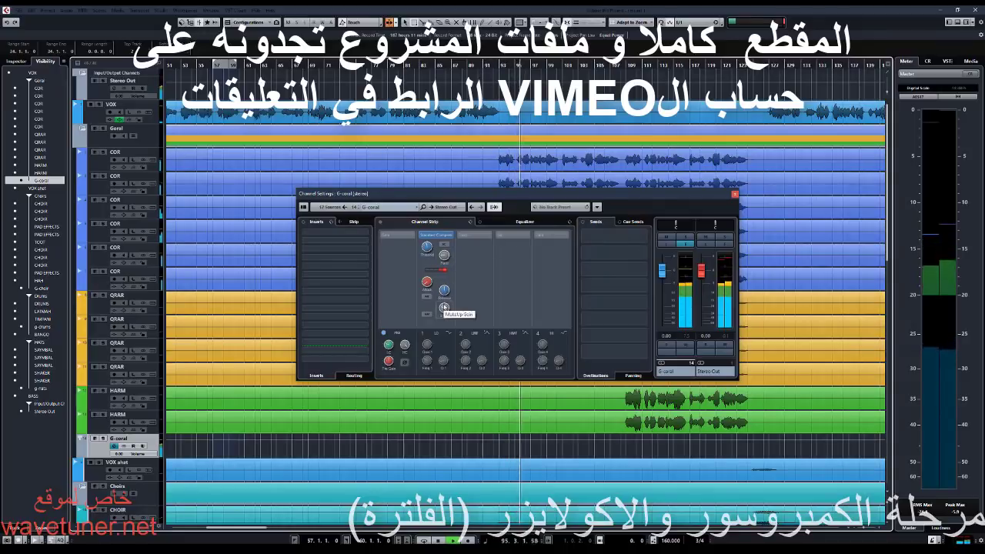
left_click(432, 66)
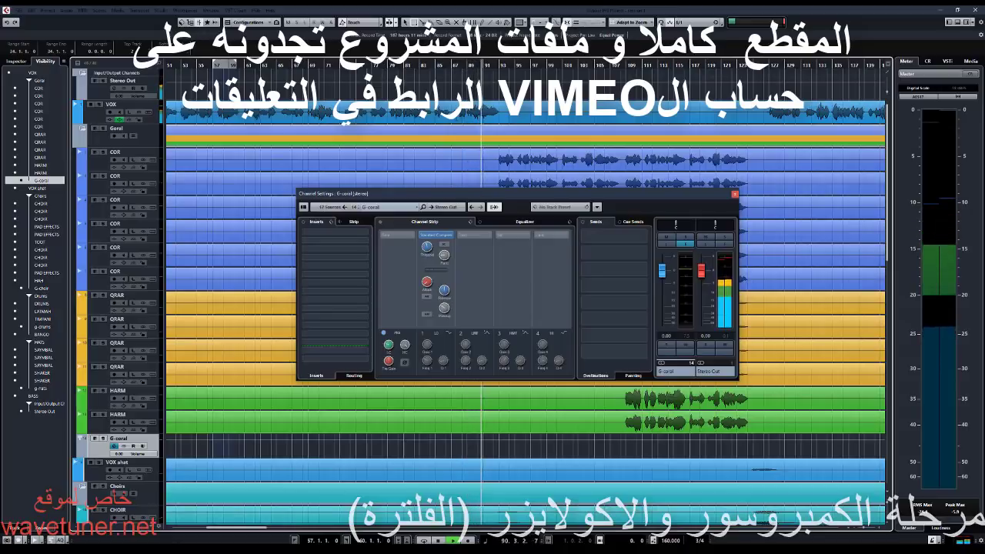
Show the G-coral channel's equalizer and enable its second band with a slight midrange boost while the group plays.
left_click_drag(525, 194, 481, 162)
left_click(479, 191)
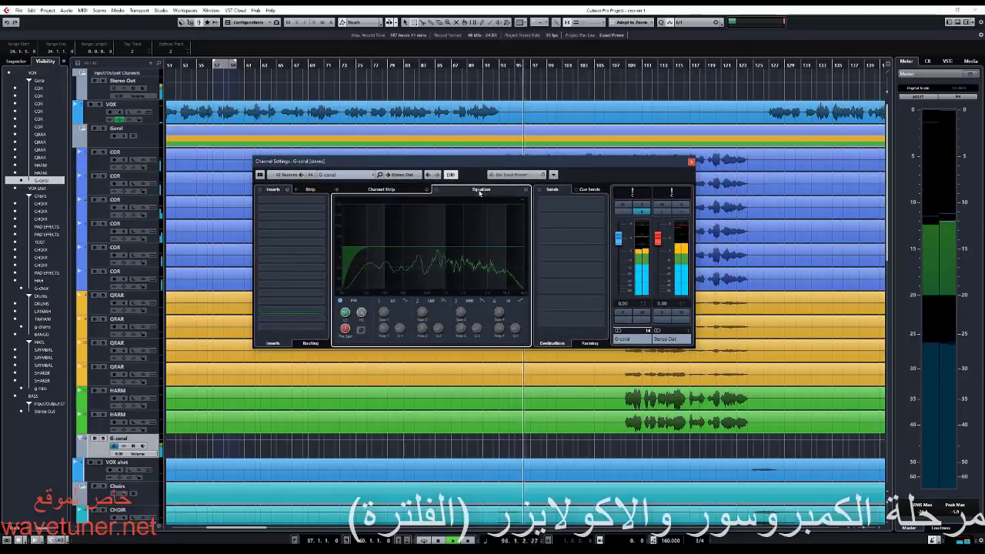
left_click(426, 246)
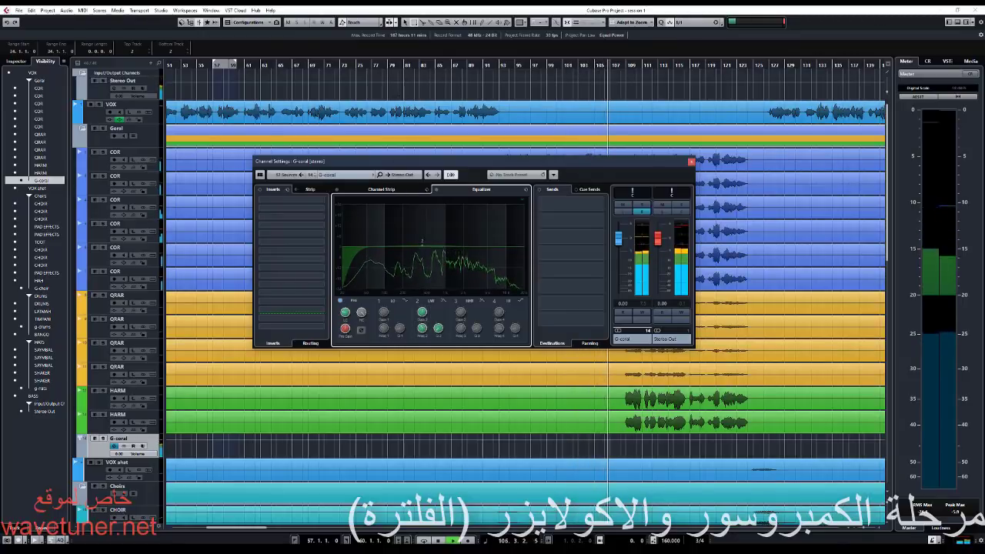
key("KP_Subtract")
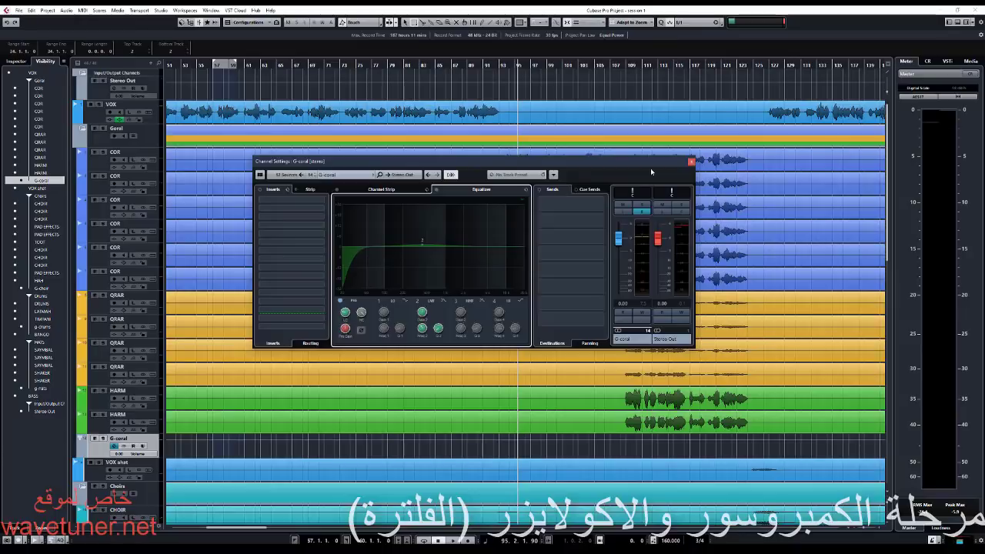
Replay the project from about bar 84 to hear the equalized G-coral group, and close its channel settings.
left_click(427, 65)
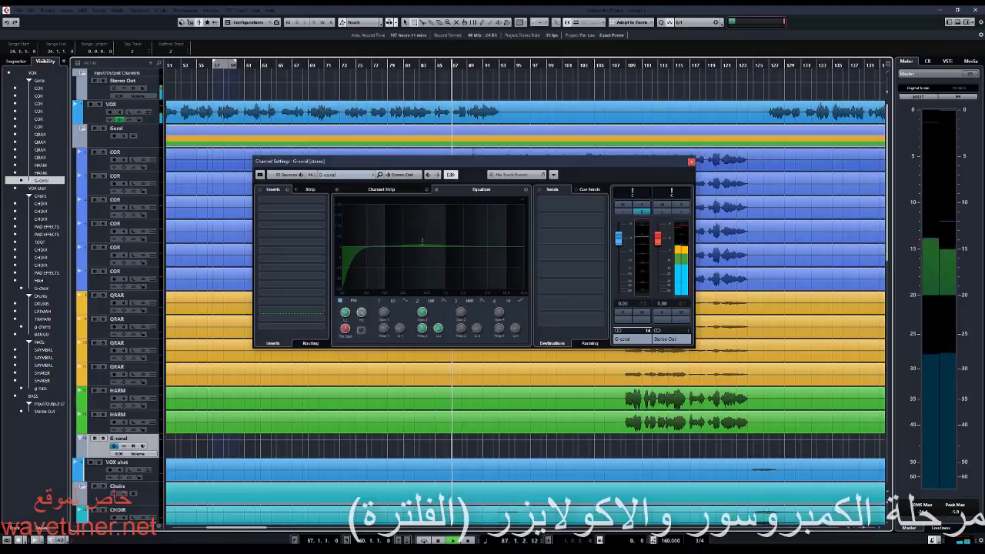
left_click_drag(486, 166, 490, 197)
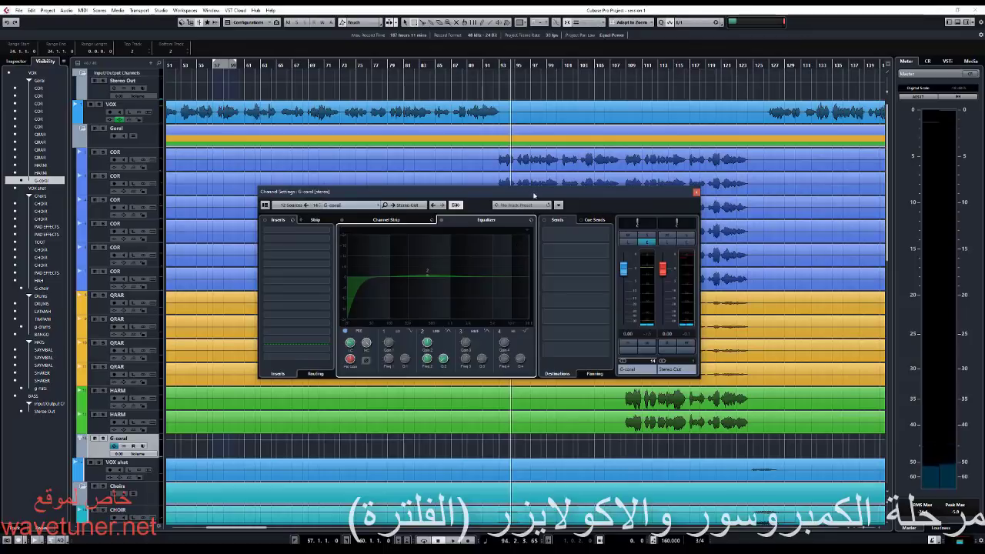
left_click(695, 192)
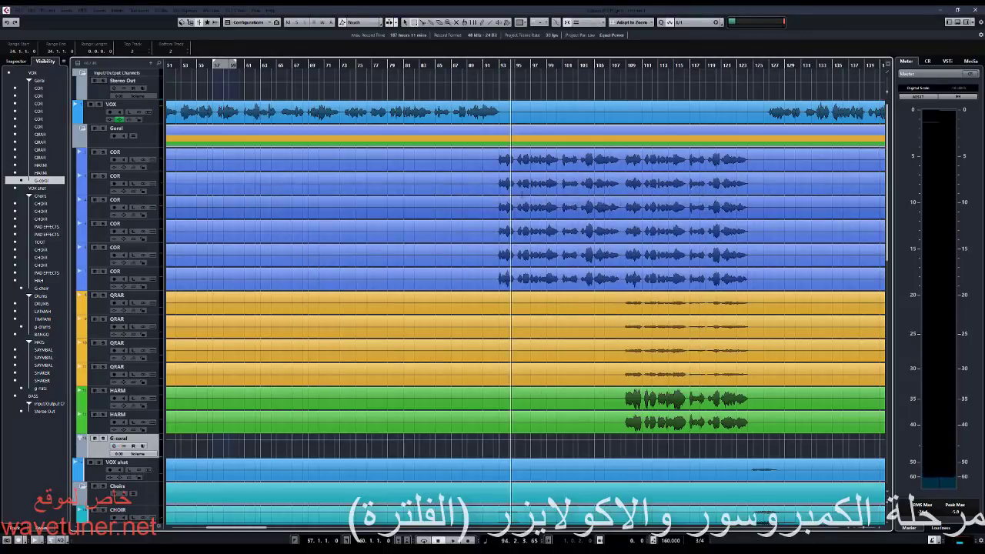
Play the project from about bar 53 and open the channel settings of the LATMAH track in the Drums group.
scroll(522, 195, "down", 6)
key("g")
scroll(522, 195, "right", 4)
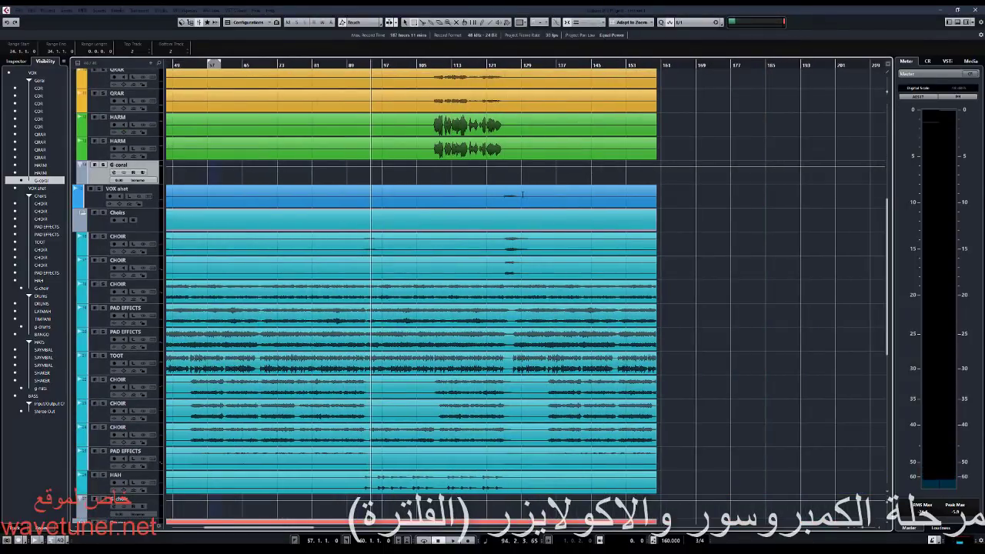
scroll(447, 185, "up", 4)
scroll(447, 185, "left", 6)
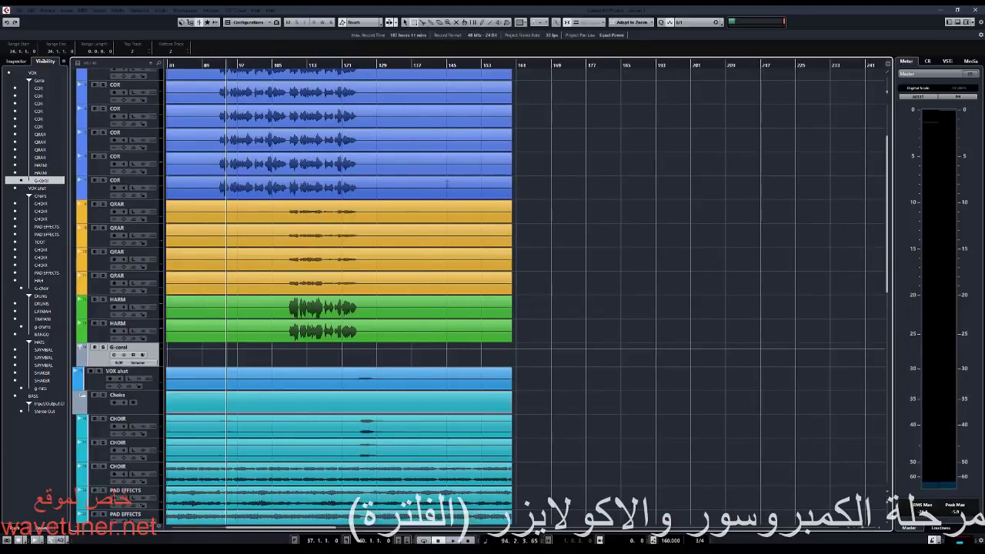
scroll(539, 203, "up", 2)
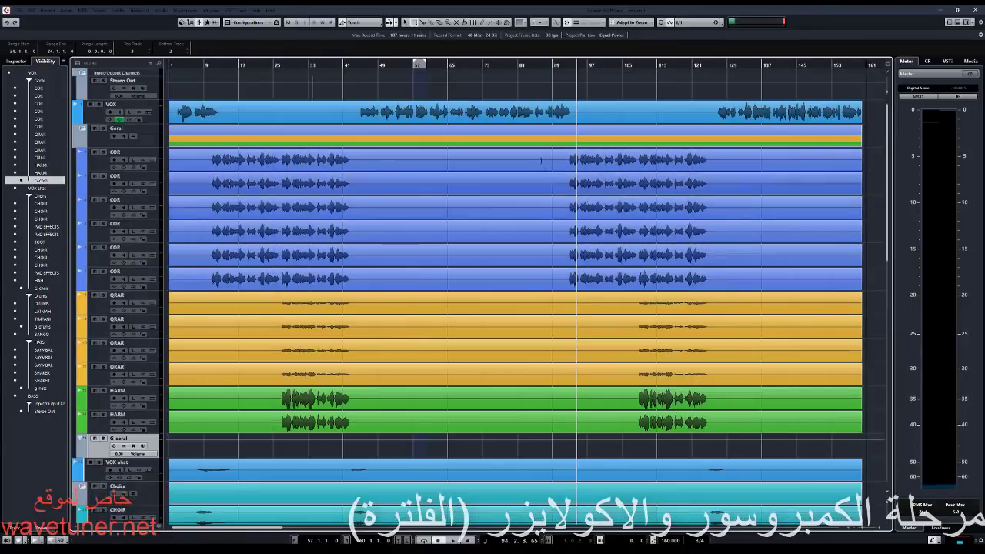
scroll(576, 257, "down", 6)
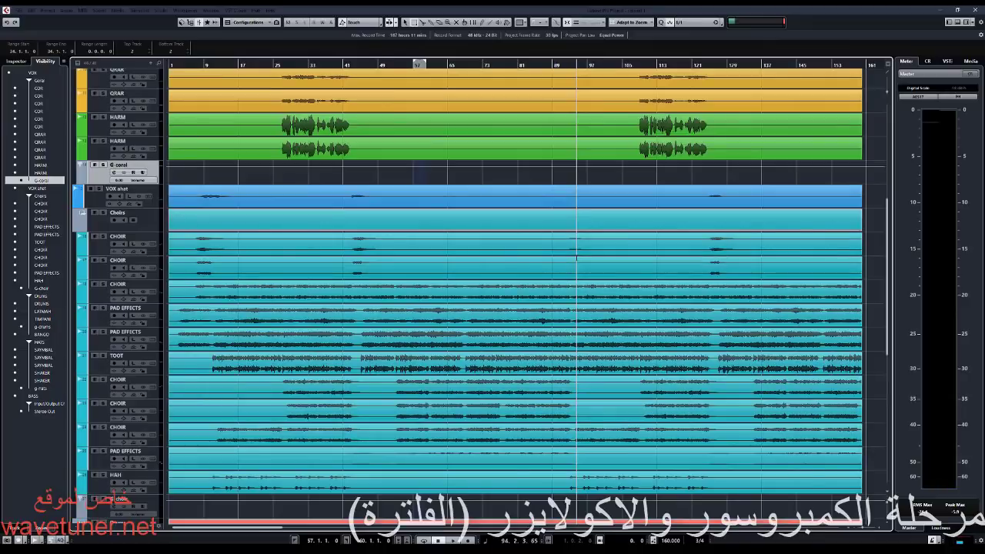
scroll(576, 256, "down", 6)
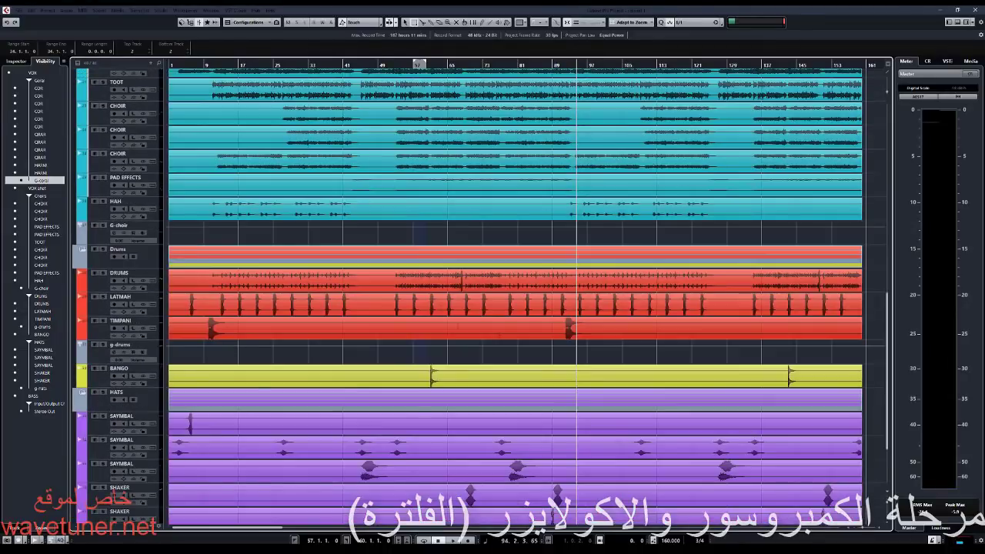
key("space")
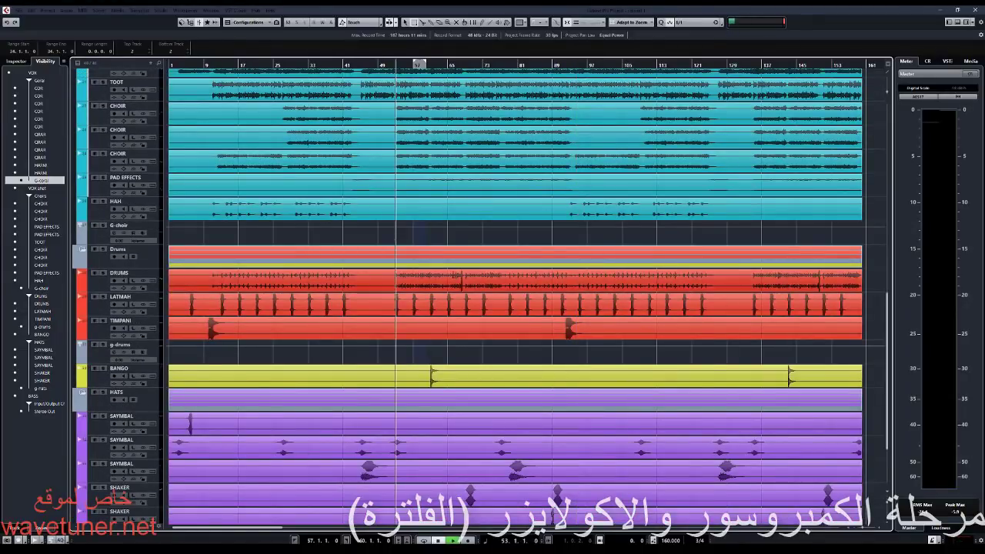
left_click(122, 300)
key("e")
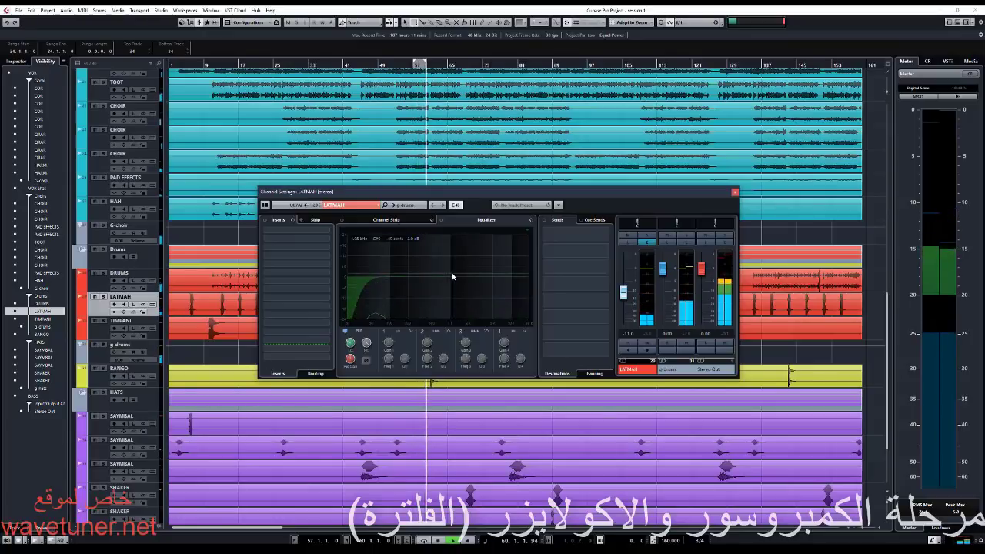
Raise the highs with band 4 and dip the upper mids with band 3 in the LATMAH equalizer, comparing with its bypass.
left_click(496, 275)
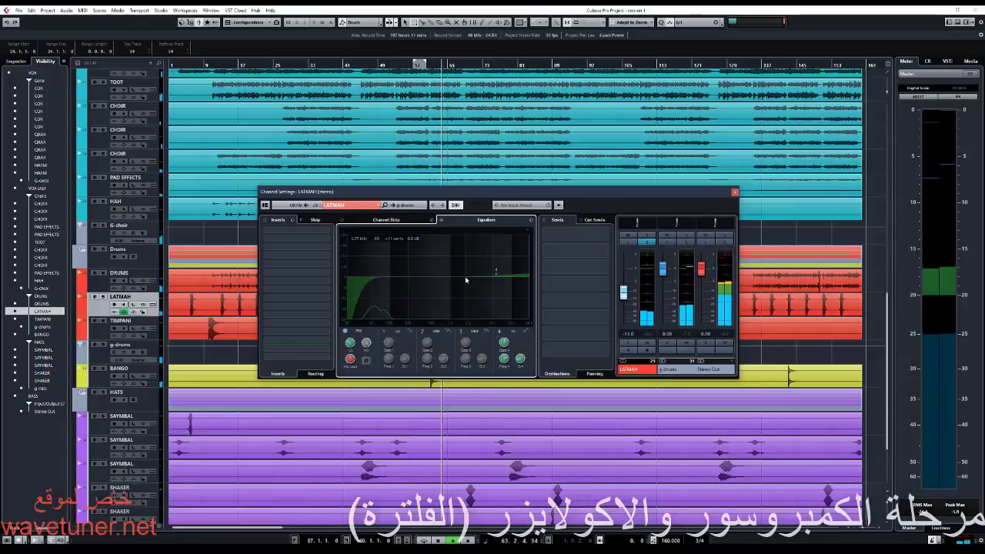
left_click(469, 282)
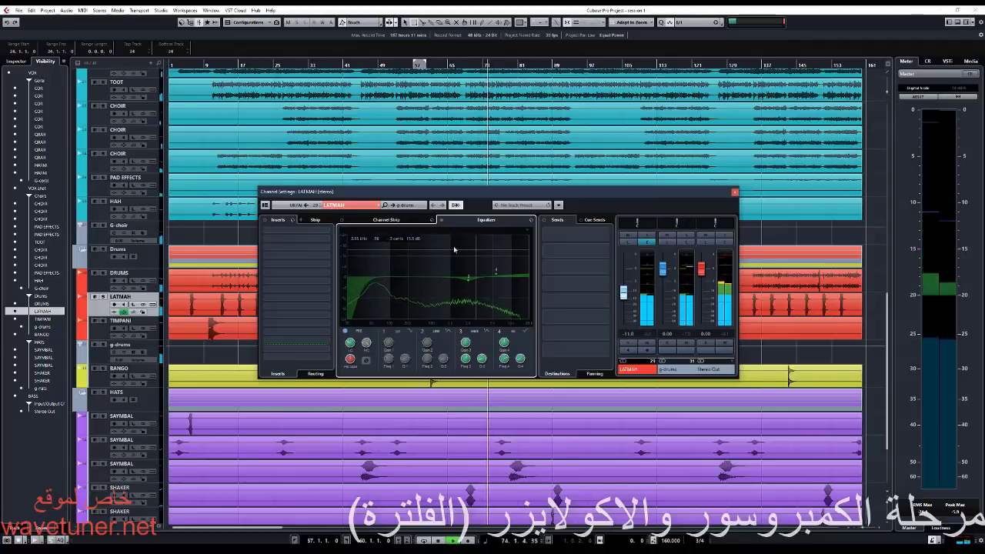
left_click(441, 221)
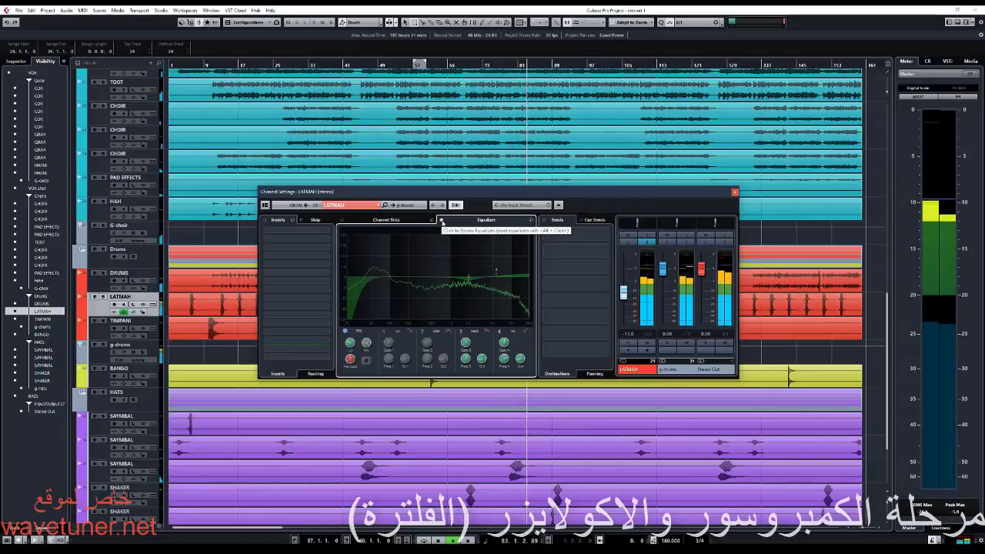
key("space")
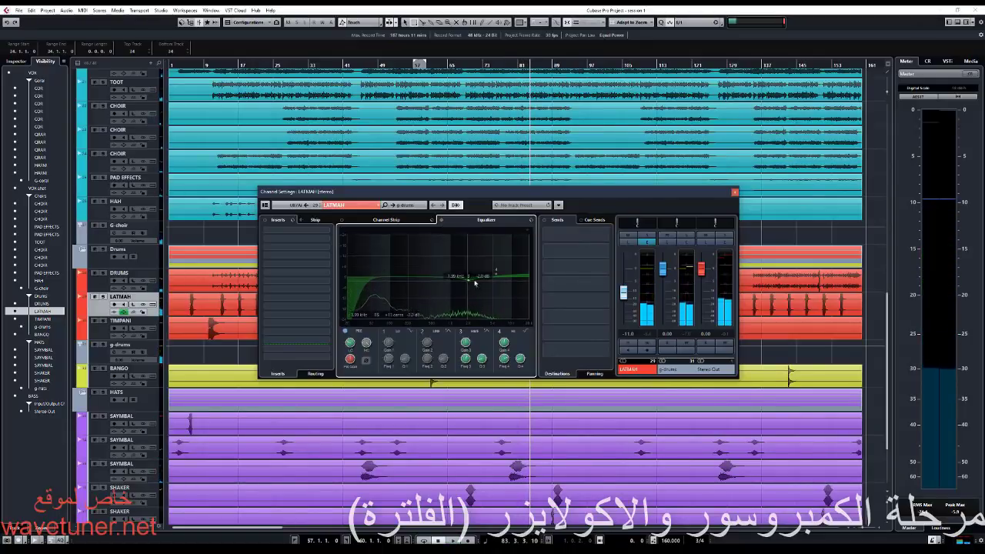
Replay the project from about bar 63, lower the LATMAH fader to -12.2 dB and close its channel settings.
left_click_drag(473, 191, 709, 149)
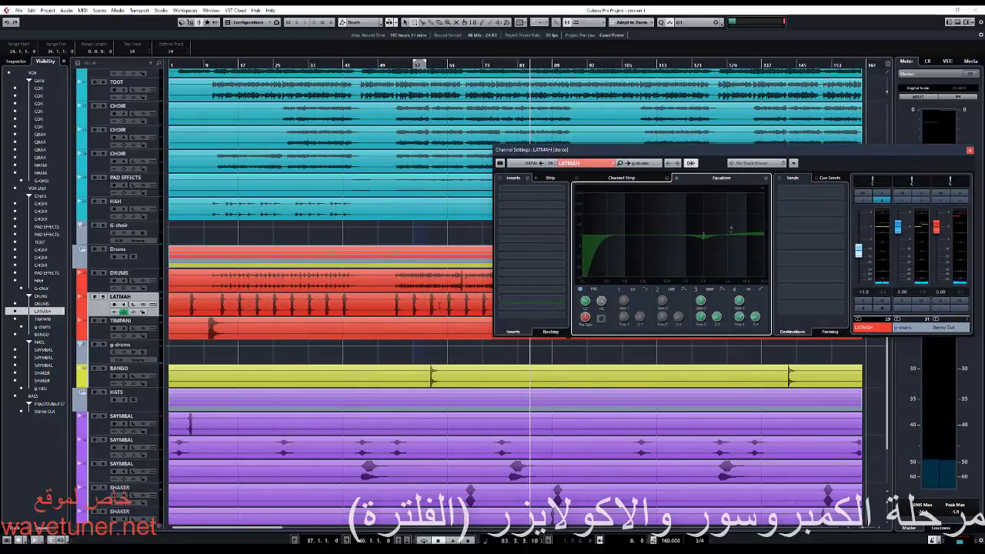
left_click(439, 305)
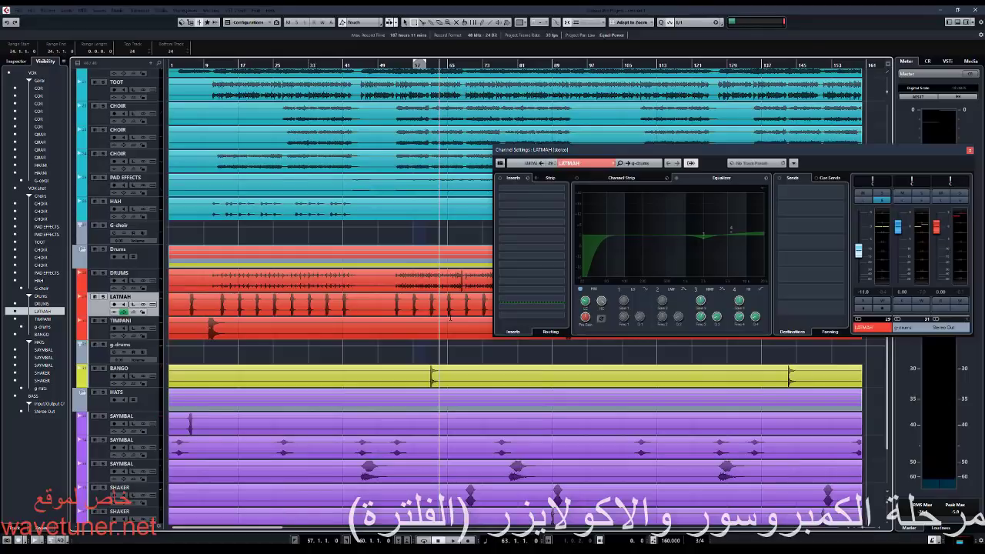
key("space")
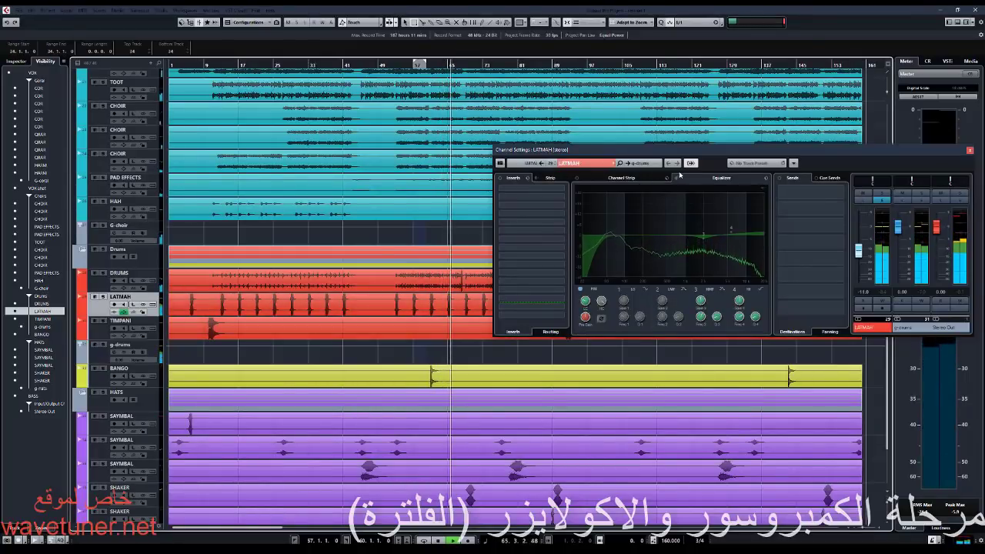
left_click_drag(859, 251, 859, 263)
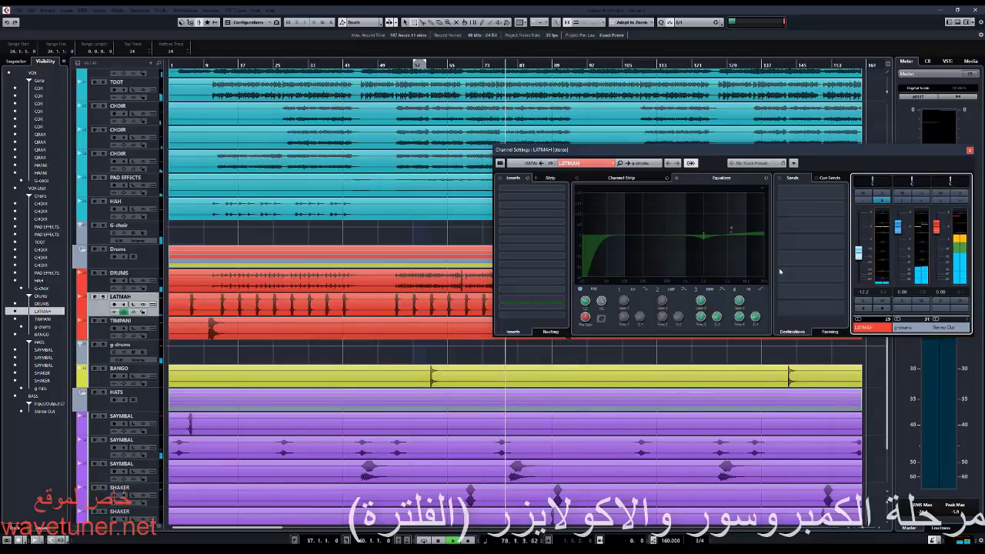
left_click_drag(963, 149, 699, 143)
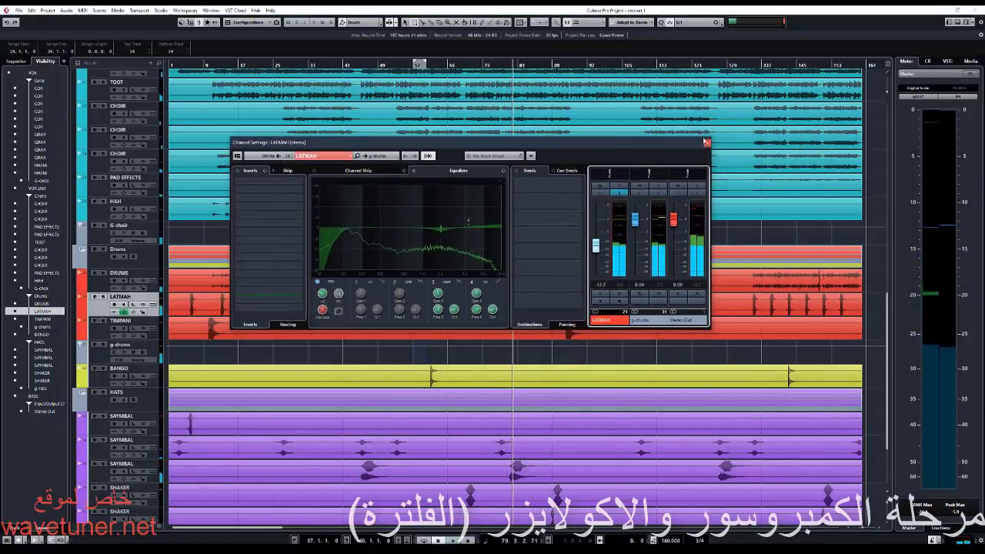
left_click(706, 144)
Resume playback from about bar 79 and open the BASS track's channel settings.
scroll(706, 144, "down", 4)
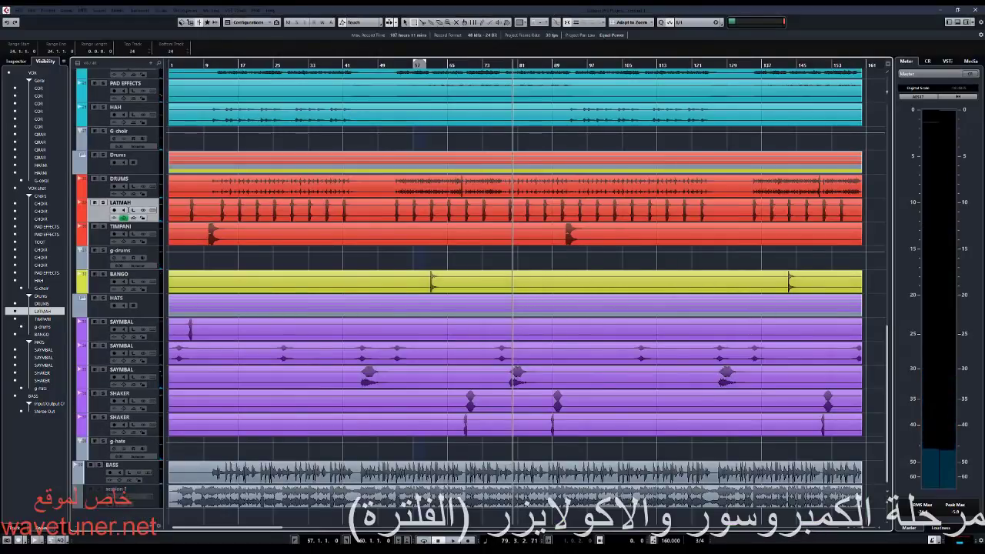
scroll(480, 475, "up", 10)
scroll(480, 475, "down", 3)
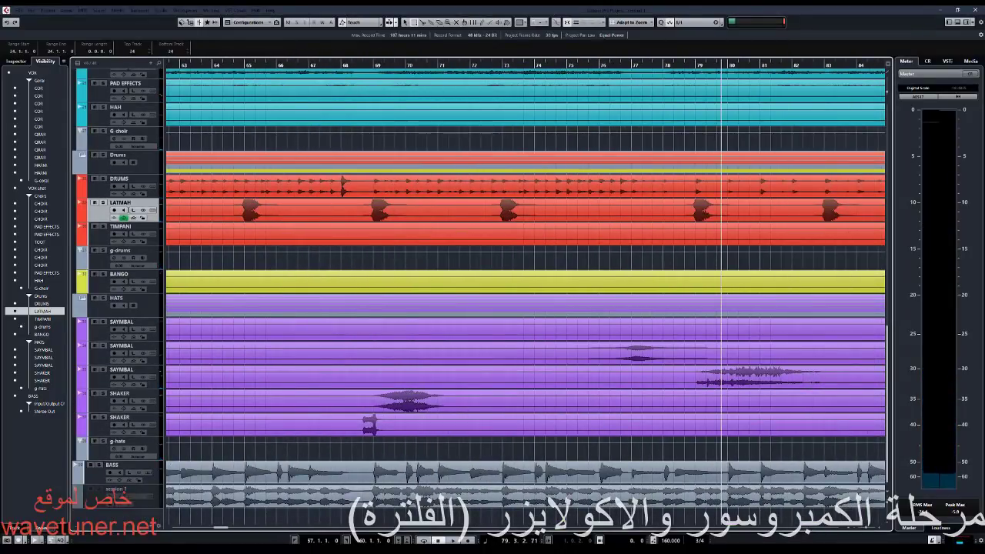
scroll(886, 90, "down", 8)
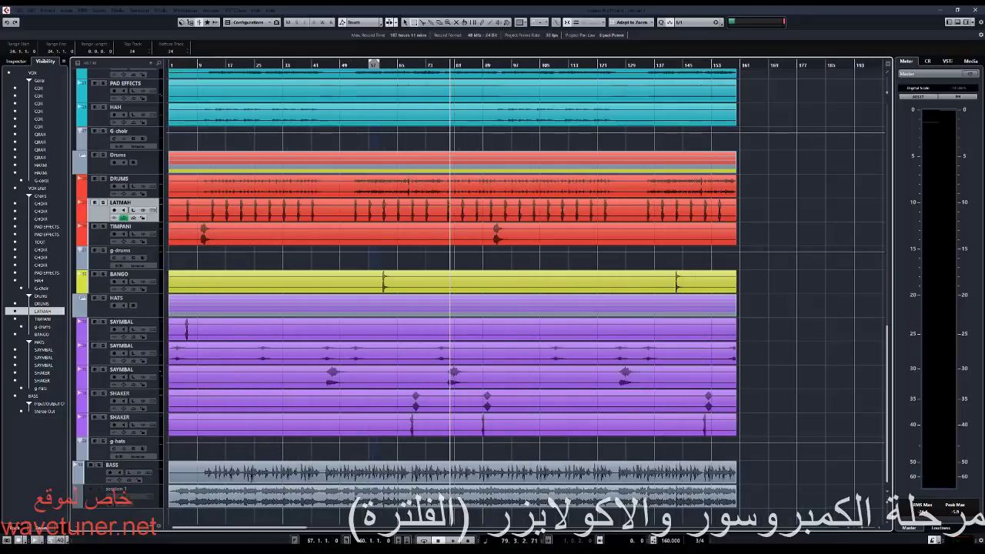
key("space")
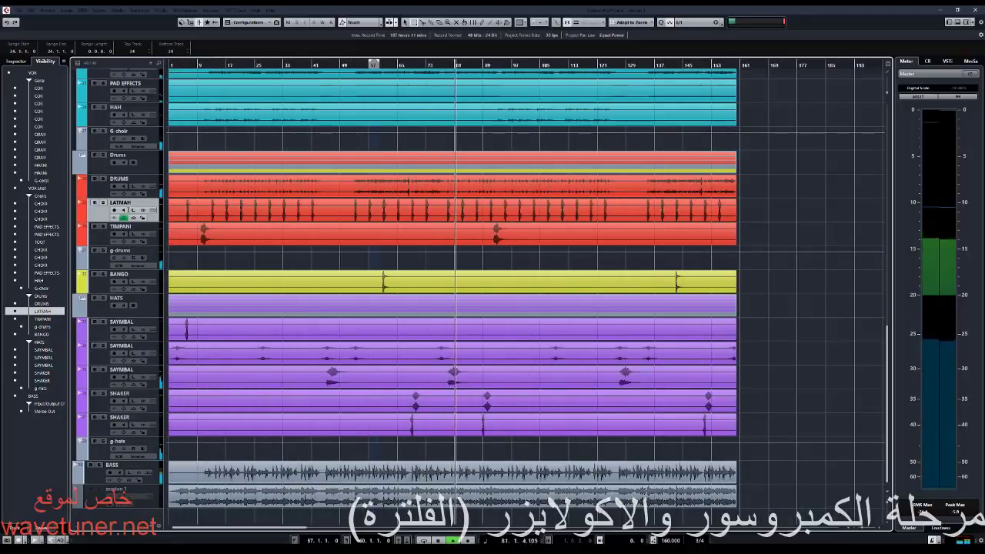
left_click(153, 482)
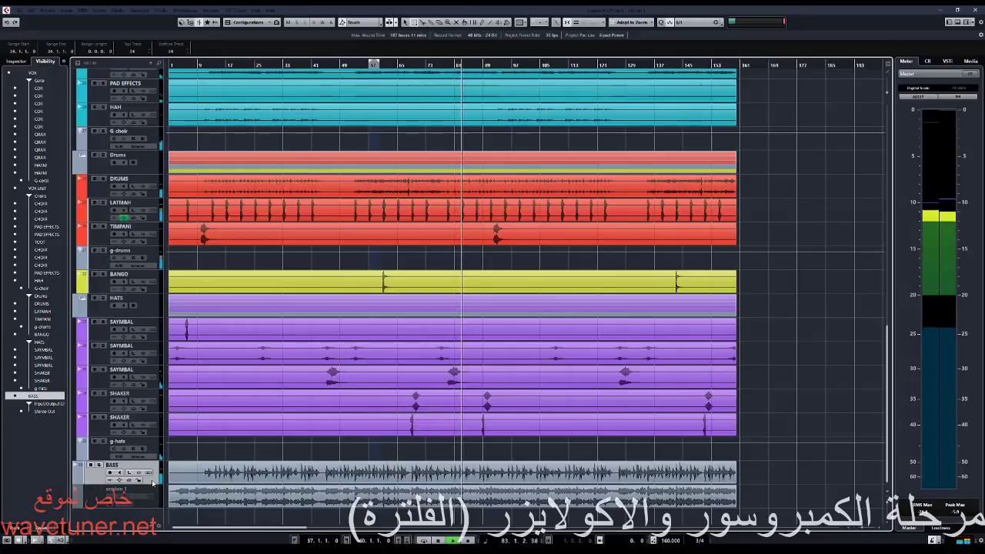
left_click(143, 477)
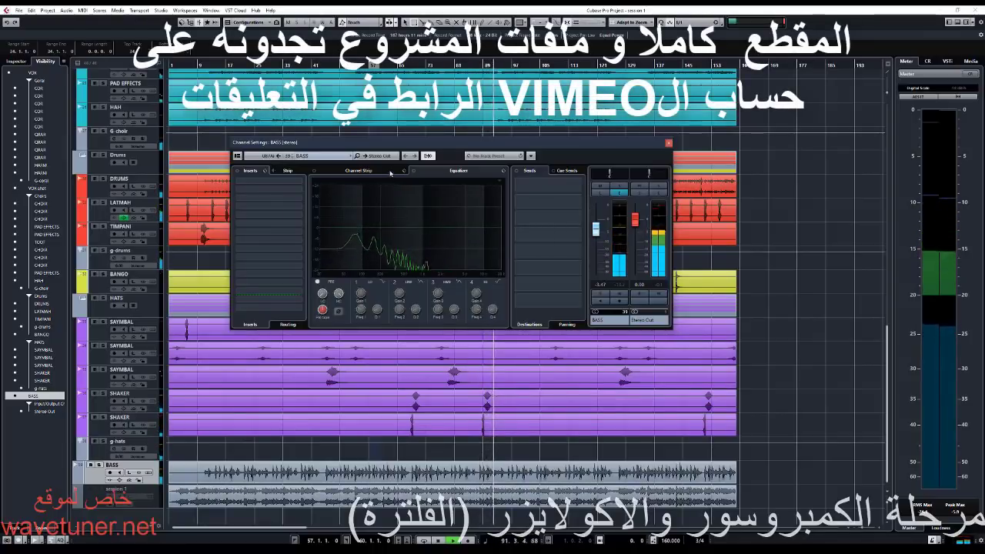
Load the Standard Limiter in the BASS channel strip.
left_click(359, 170)
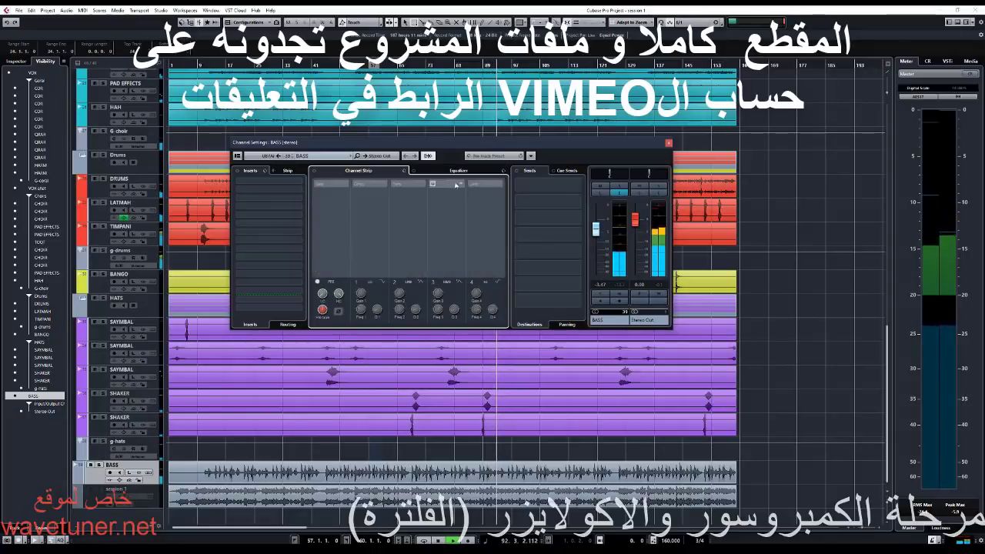
left_click(498, 184)
left_click(516, 214)
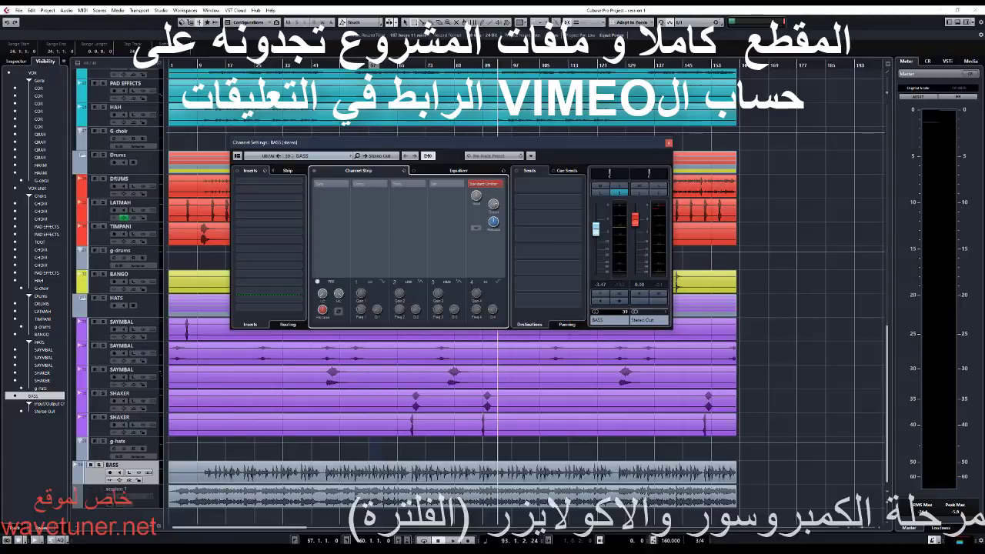
Play the project from about bar 68 to hear the limited BASS track.
scroll(429, 478, "up", 4)
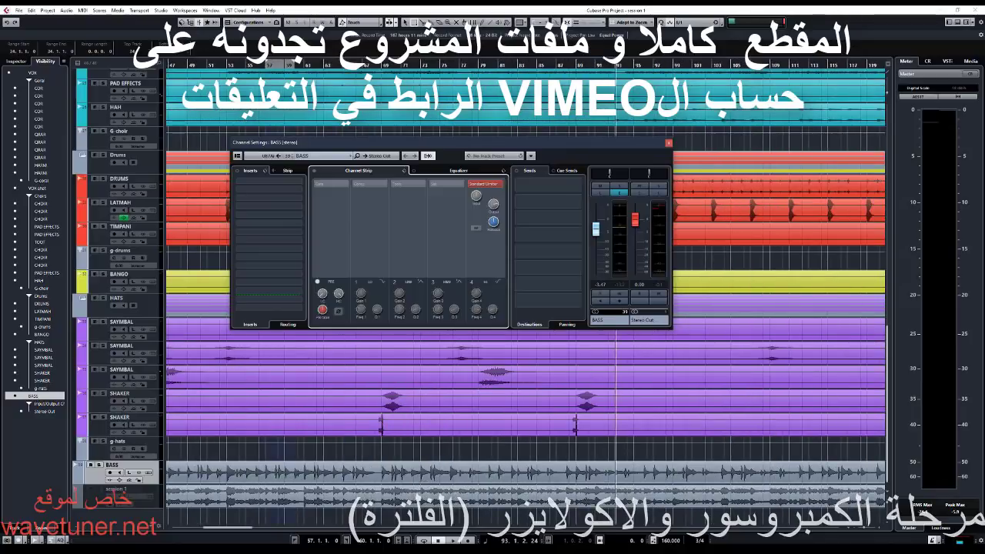
left_click(376, 472)
key("space")
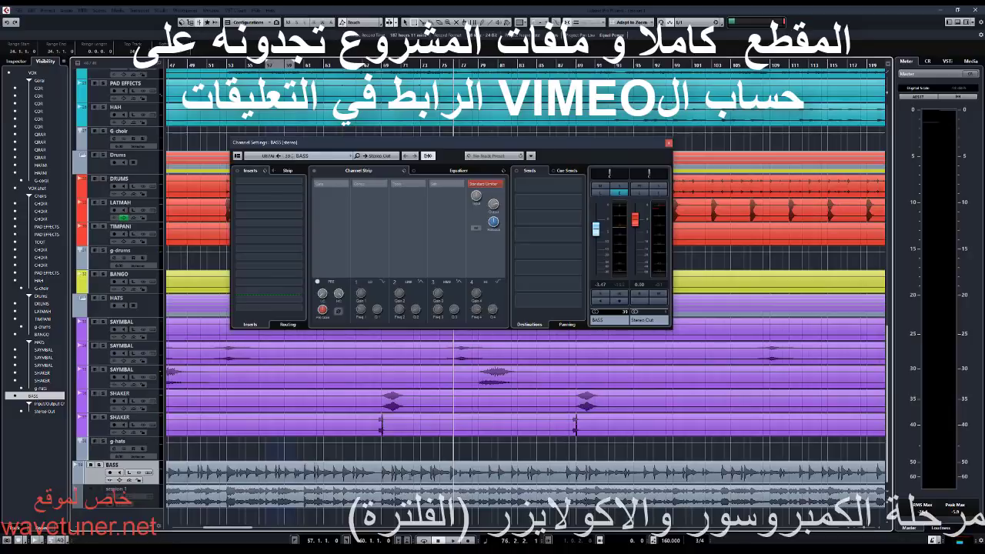
Enlarge the BASS track's height to examine its waveform around bars 66 to 83.
scroll(410, 461, "up", 4)
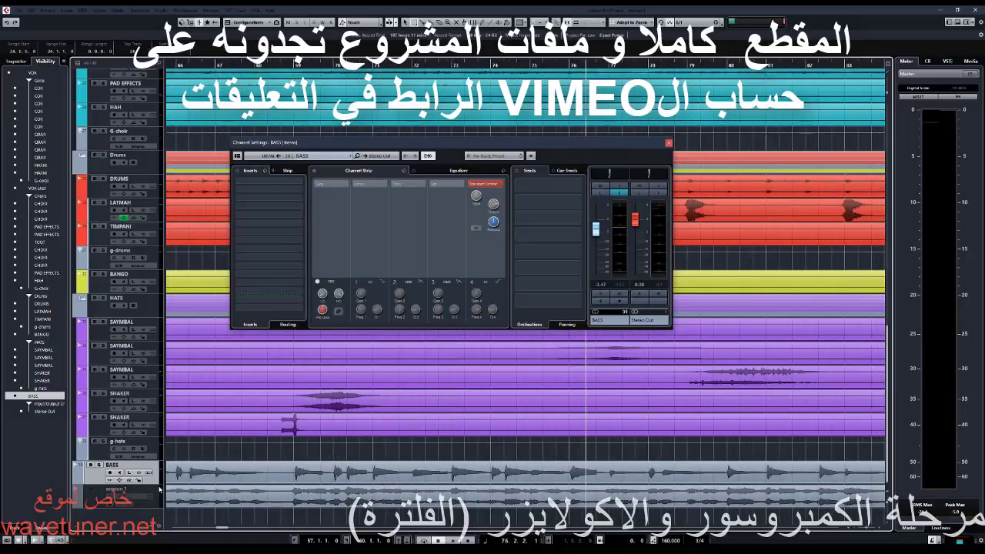
left_click_drag(157, 484, 157, 524)
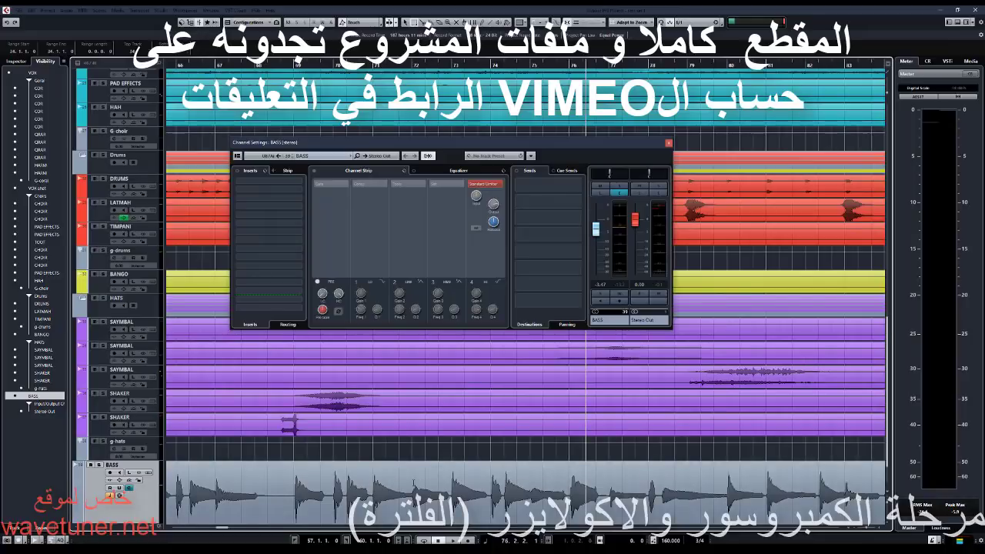
scroll(413, 483, "down", 2)
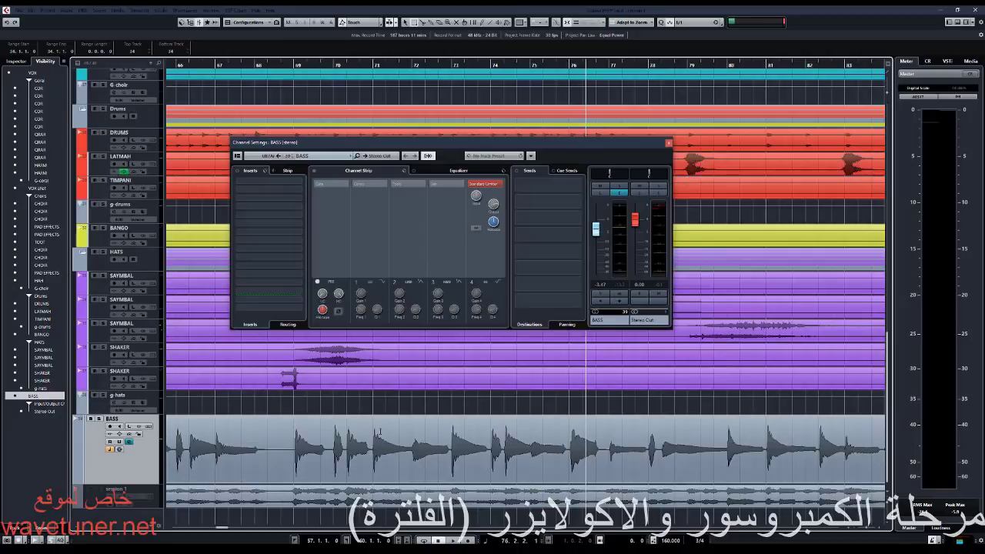
Loop playback of the BASS track over about bars 68 to 74 and reset the channel's peak meter.
left_click_drag(288, 441, 492, 434)
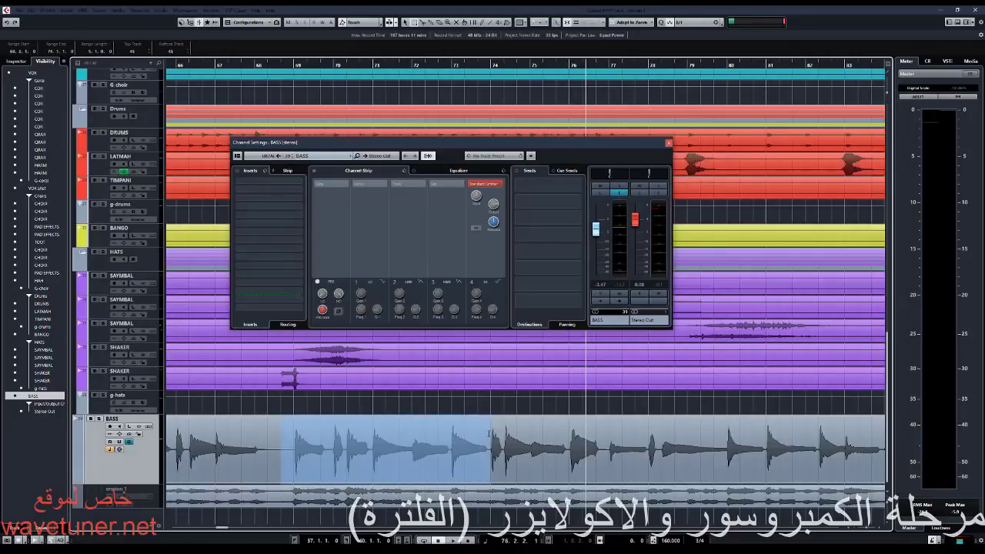
key("shift+g")
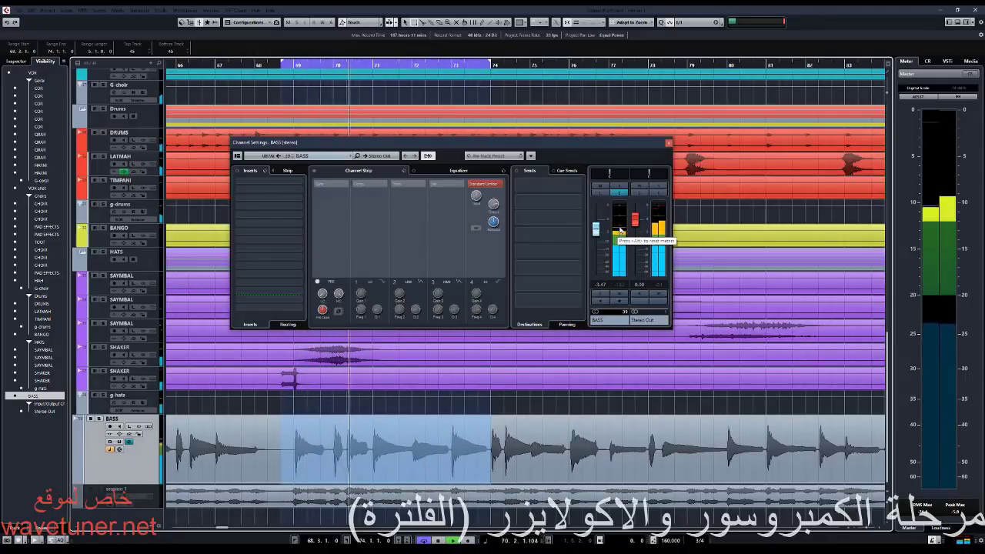
left_click(618, 286)
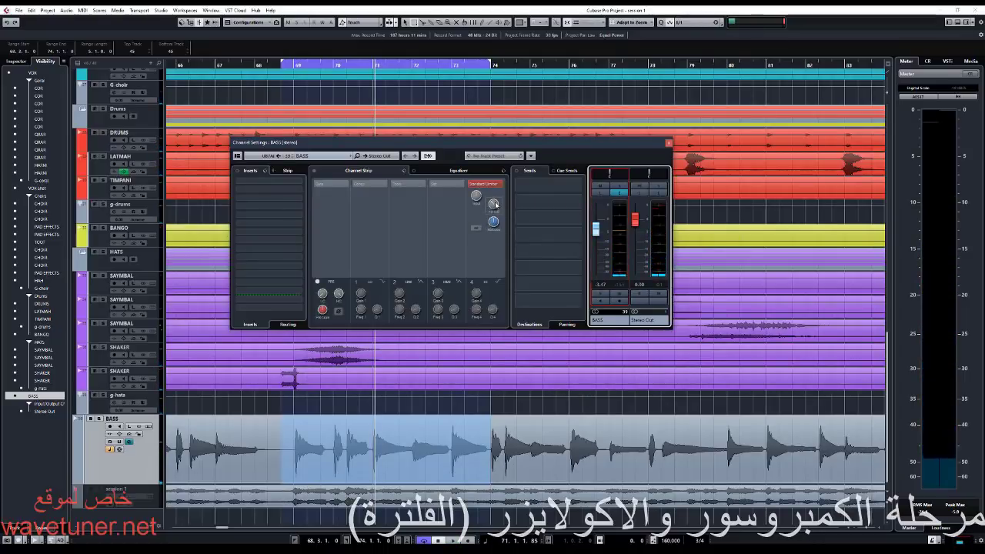
Raise the Standard Limiter's input on BASS and play the loop, bypassing and re-enabling the limiter to compare.
left_click_drag(475, 197, 478, 171)
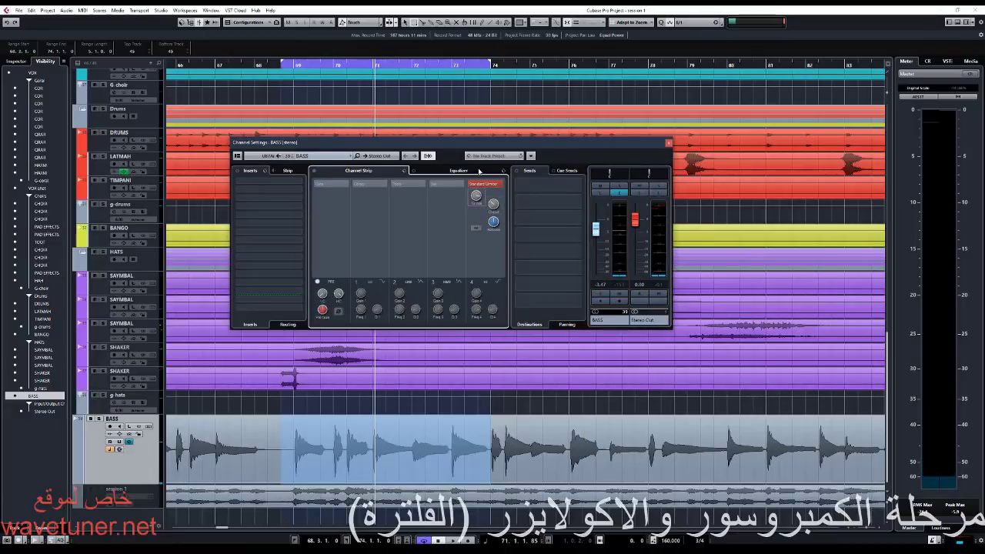
key("space")
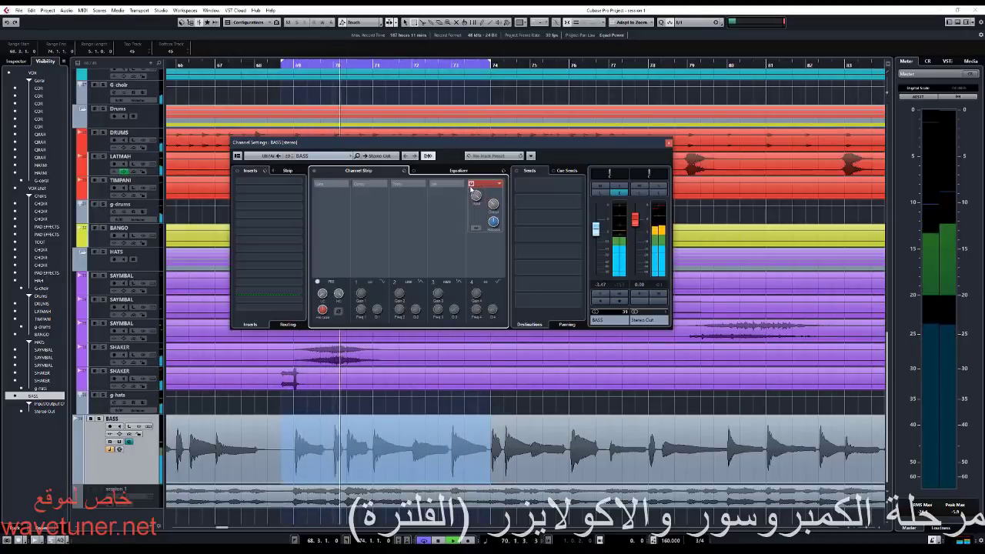
left_click(470, 184)
left_click(471, 184)
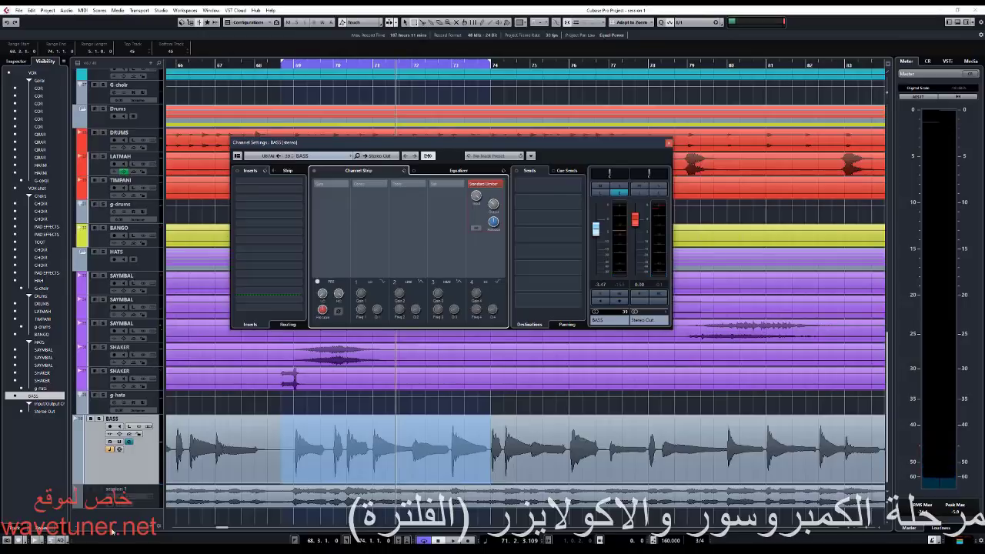
Restore the BASS track's normal height and play the project from bar 73.
scroll(306, 445, "up", 2)
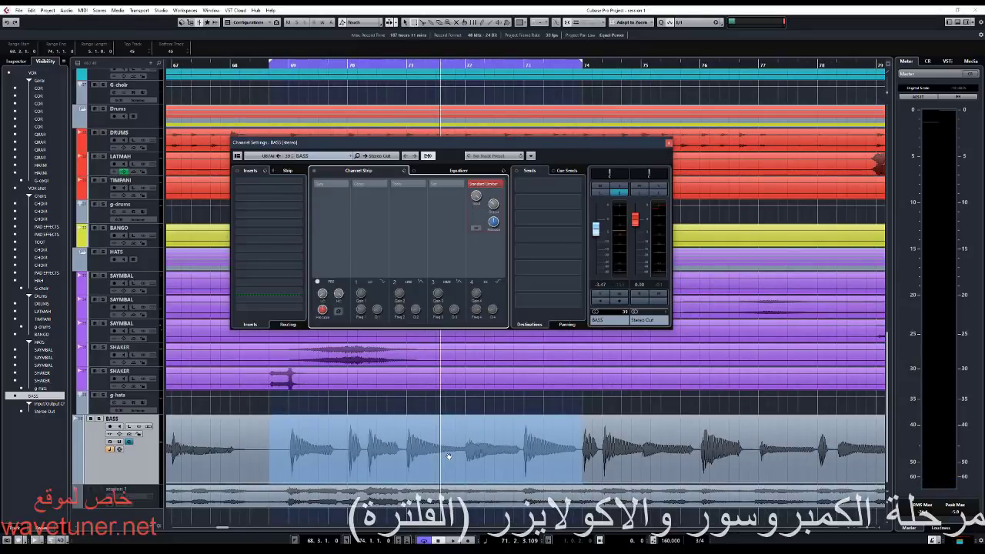
scroll(447, 454, "down", 2)
scroll(447, 454, "down", 3)
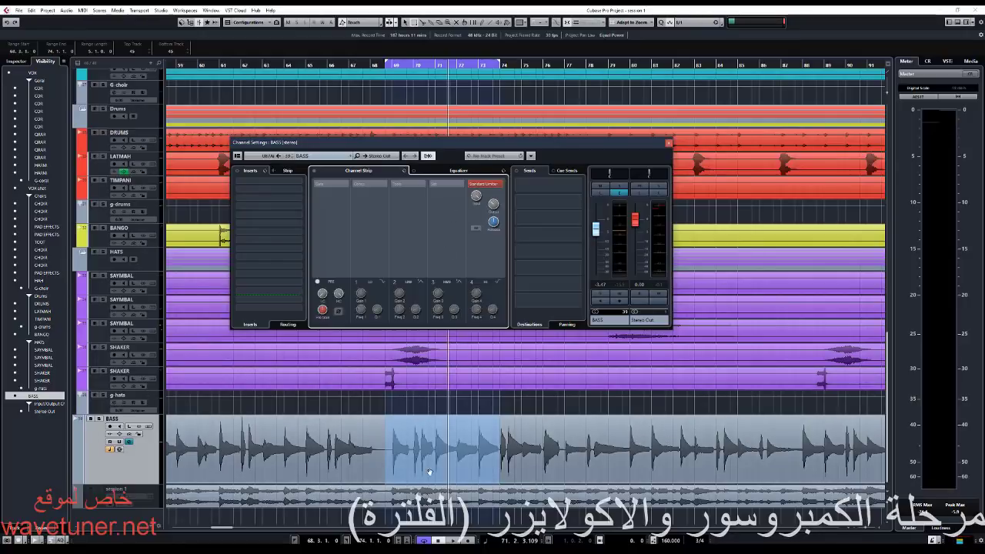
key("z")
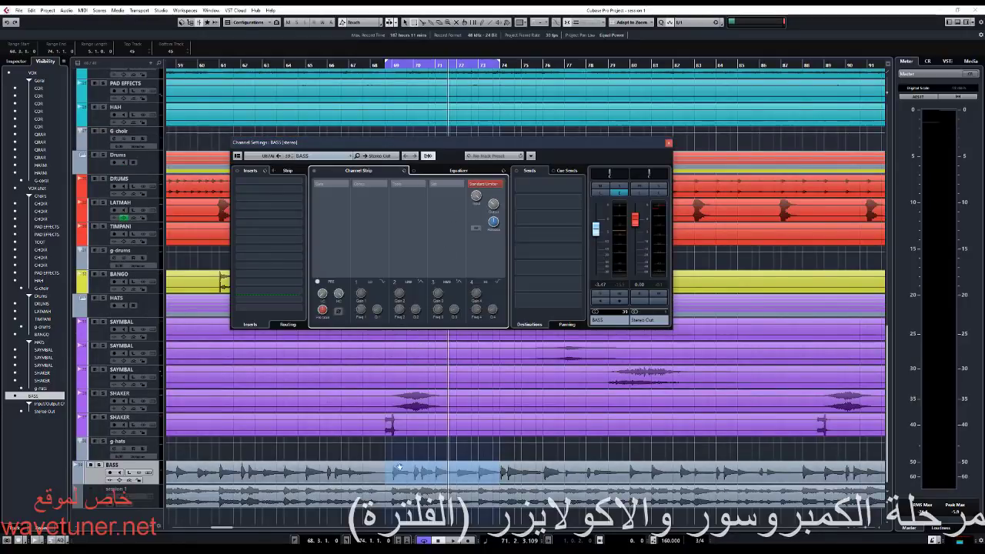
left_click(478, 467)
left_click(478, 467)
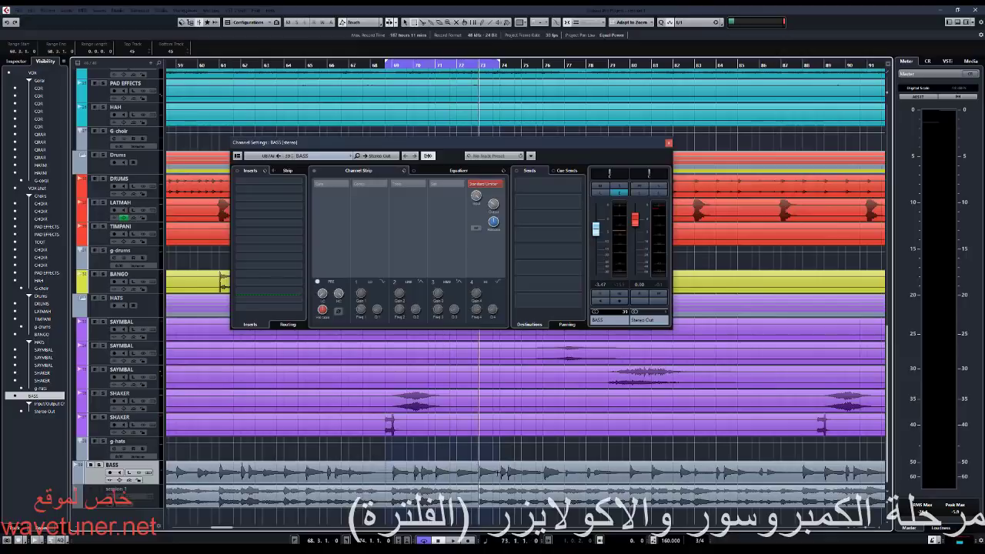
key("space")
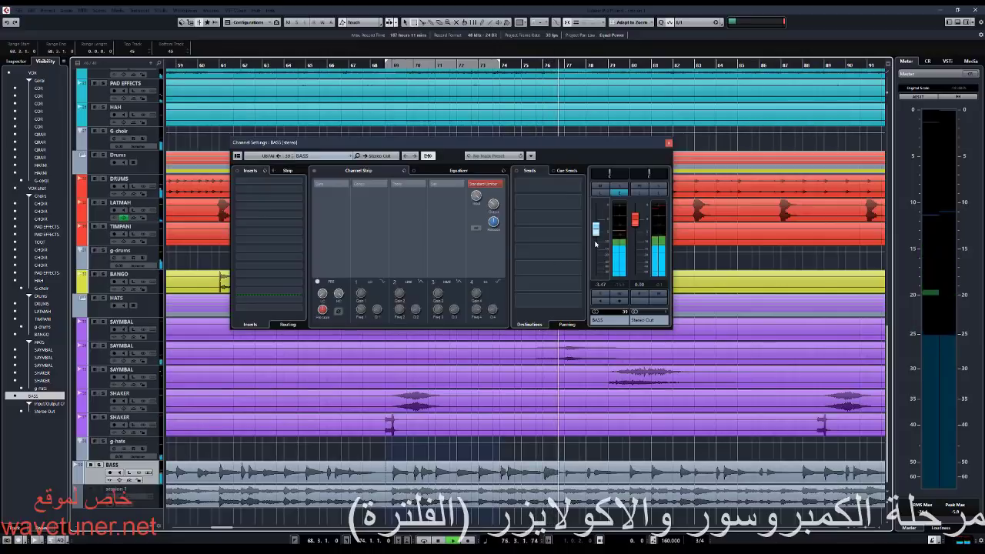
Lower the BASS channel's volume slightly and load Tube Saturation in its channel strip.
scroll(595, 243, "down", 1)
scroll(595, 243, "down", 1)
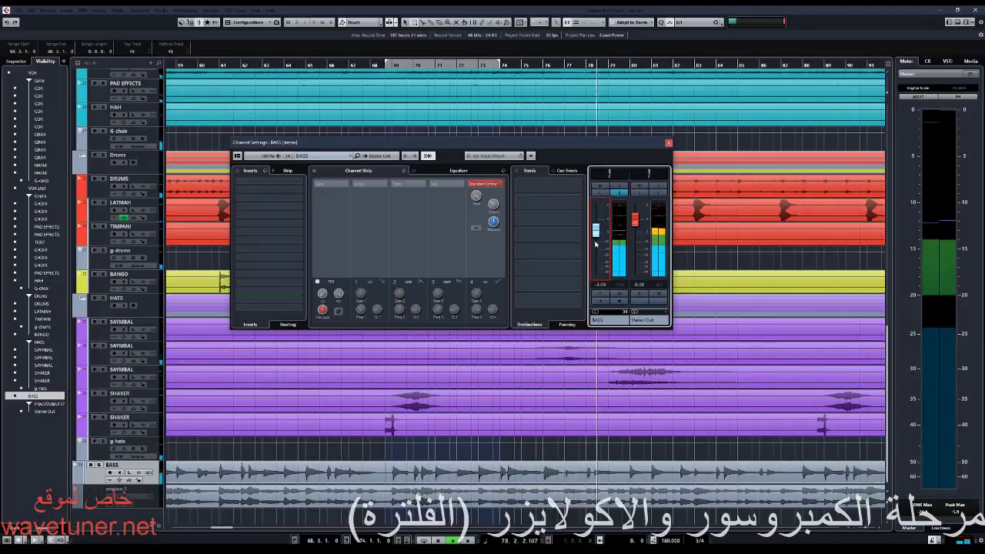
left_click(458, 184)
left_click(480, 212)
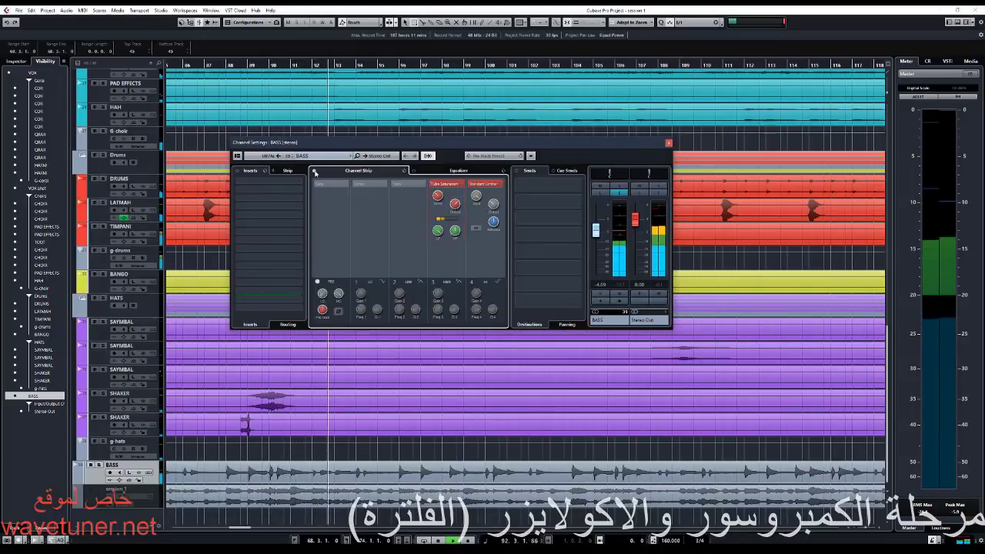
Loop bars 87 to 92 and compare the BASS sound with its channel strip bypassed and active.
left_click_drag(220, 481, 324, 466)
key("p")
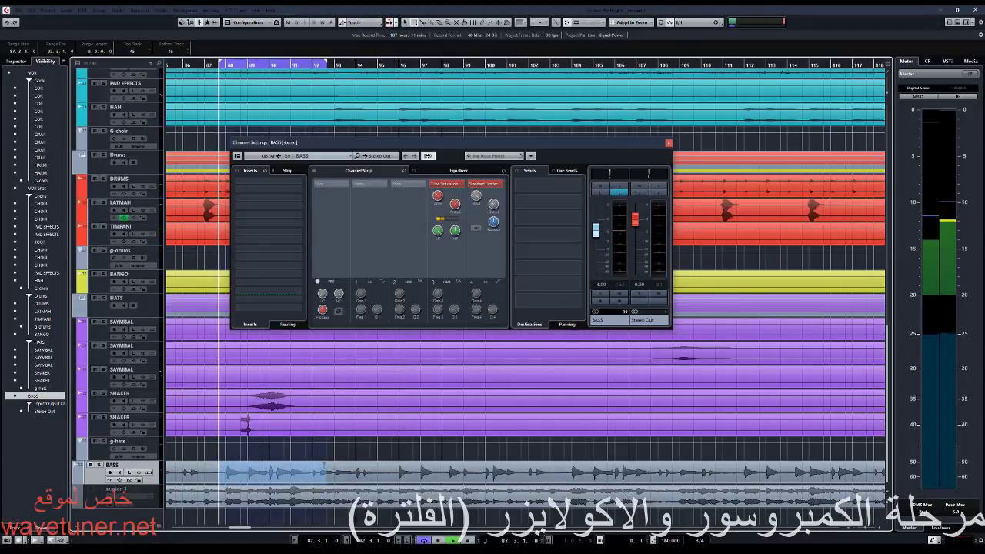
left_click(314, 174)
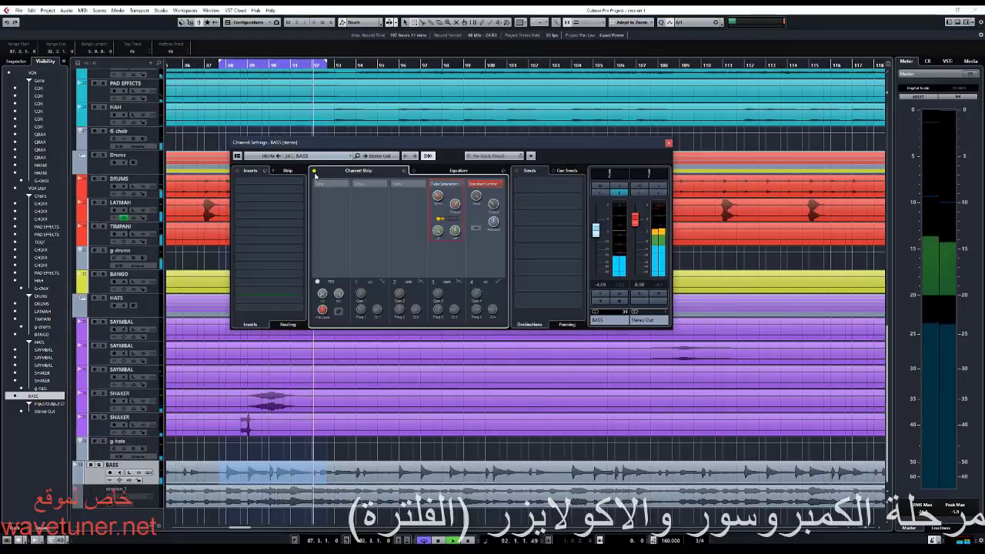
left_click(315, 171)
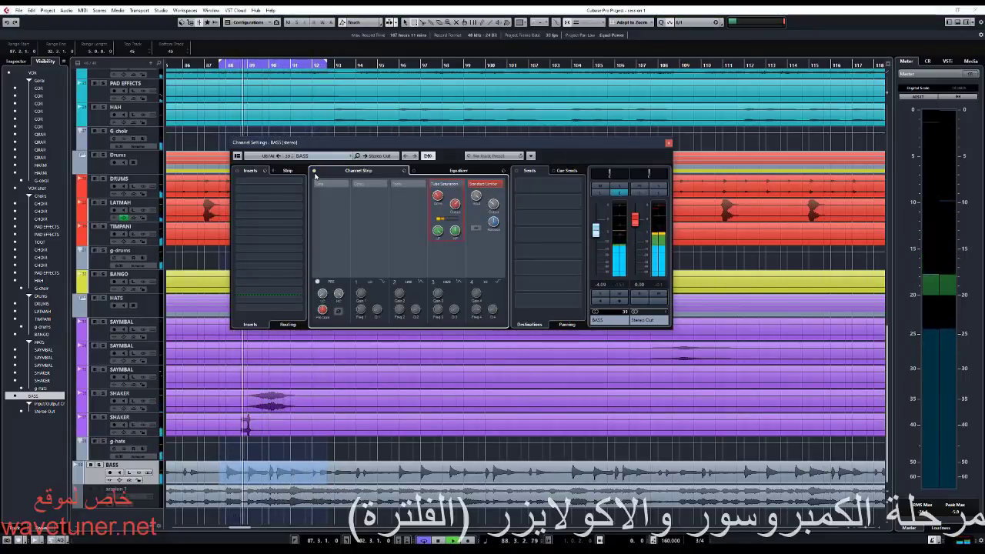
left_click(315, 172)
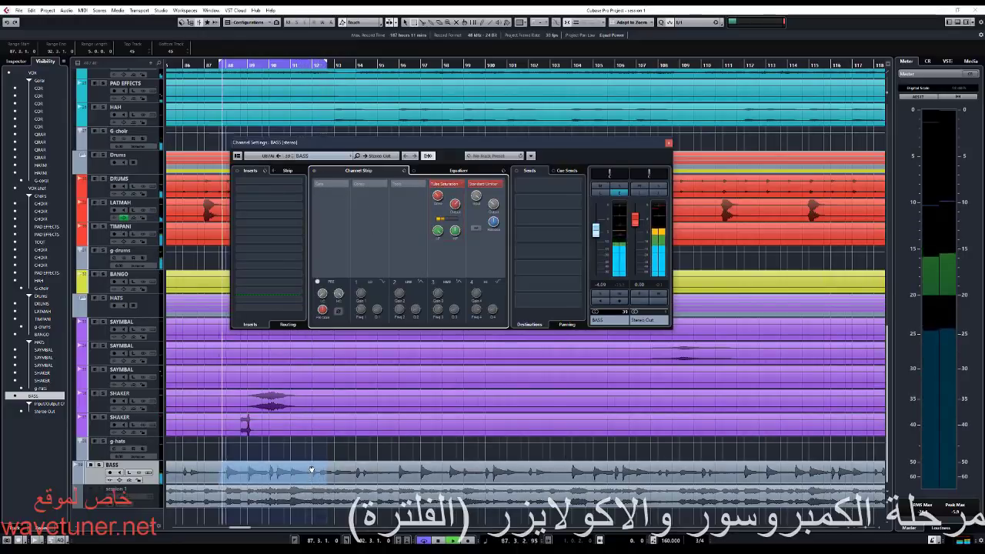
Stop playback, then select the BASS audio event followed by the event on the track below it.
scroll(312, 469, "down", 5)
key("space")
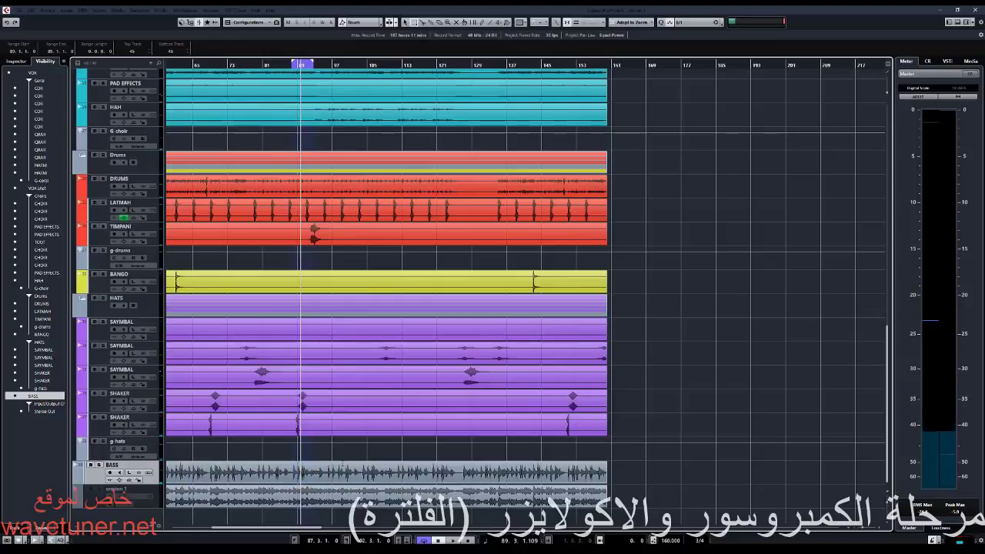
left_click(351, 487)
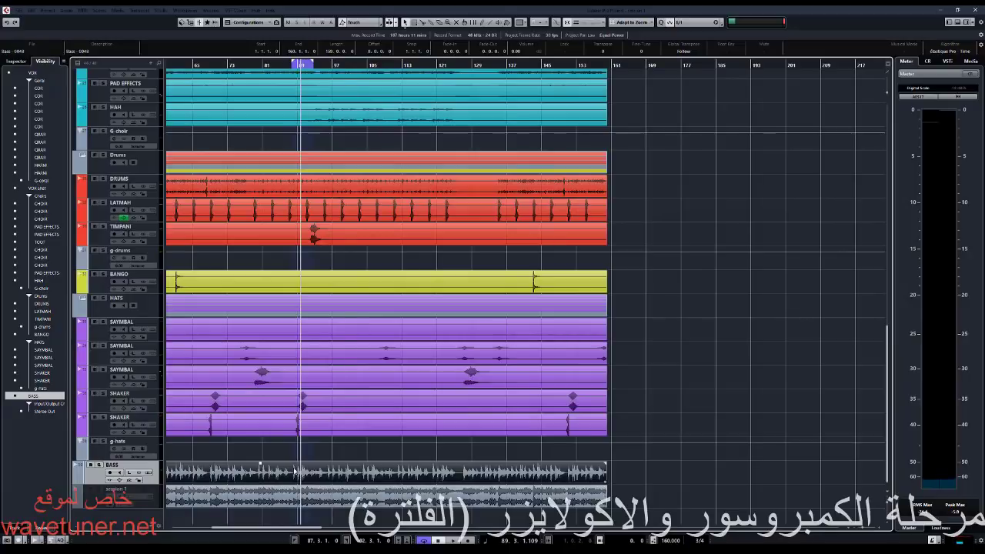
left_click(382, 501)
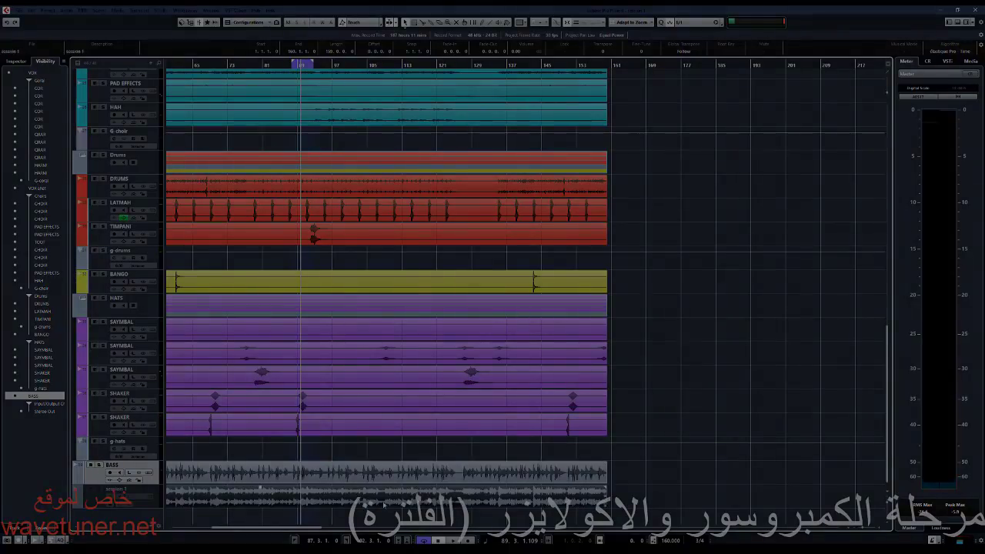